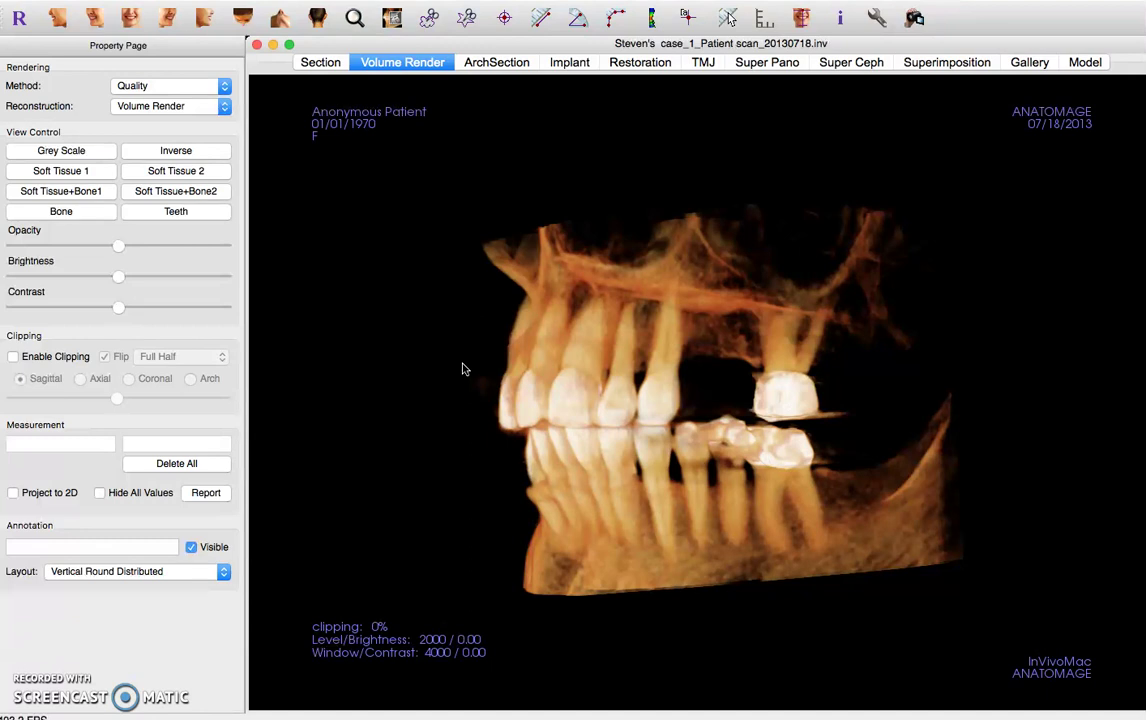
Switch to the Restoration workspace and complete the stone model registration dialog already open there.
left_click_drag(505, 336, 513, 401)
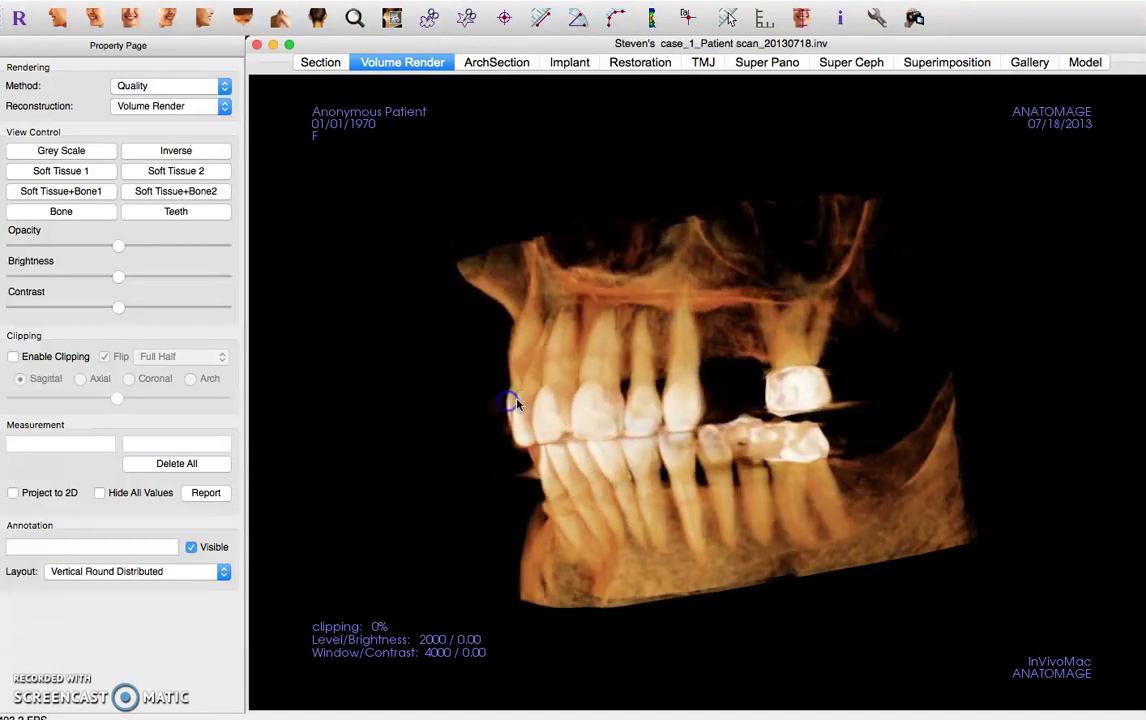
left_click(654, 63)
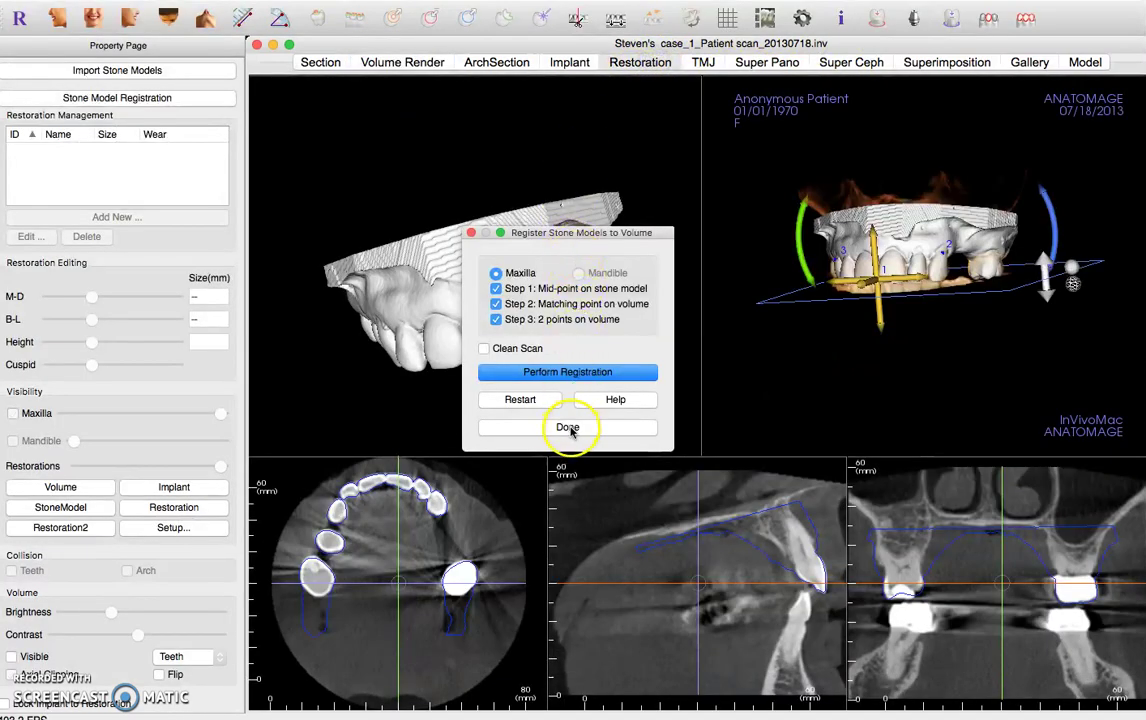
left_click(503, 428)
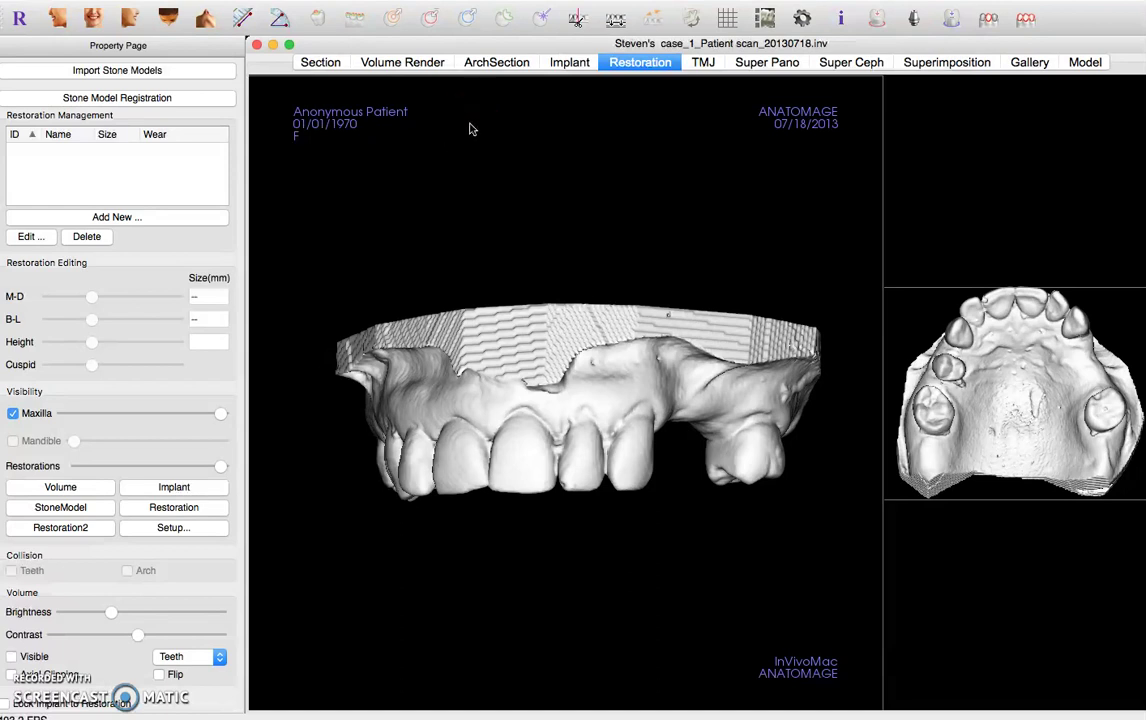
Import the full_model.stl file as the Upper (Maxilla) stone model, replacing the existing stone model.
left_click(102, 72)
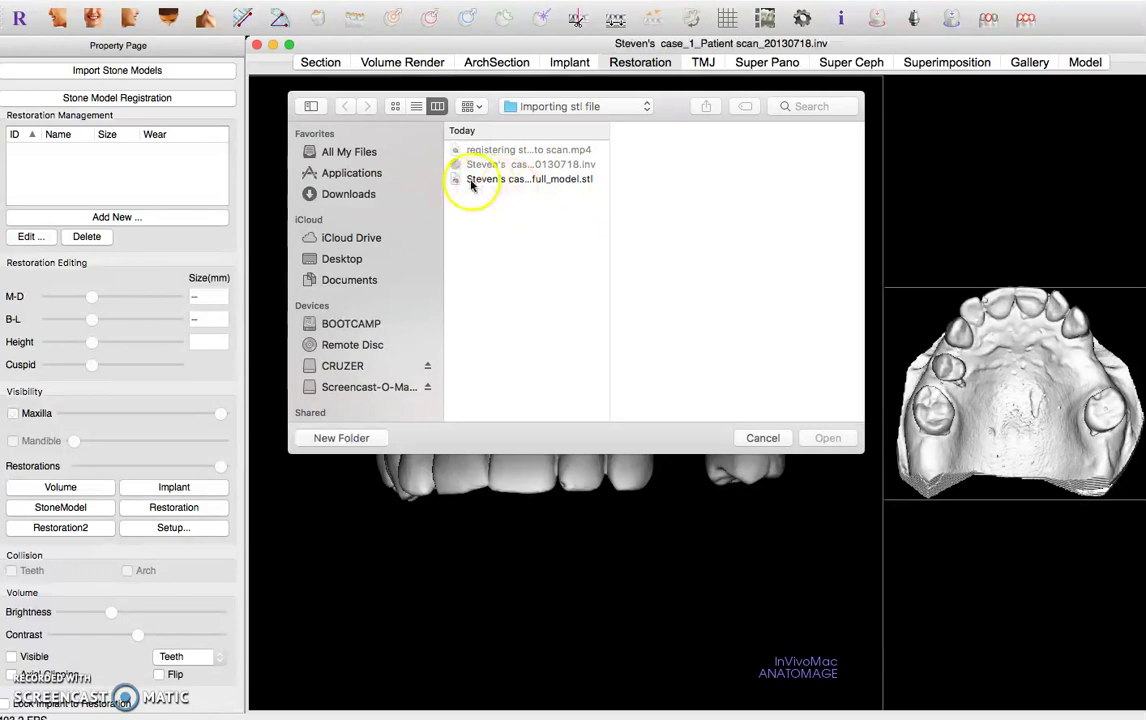
double_click(541, 179)
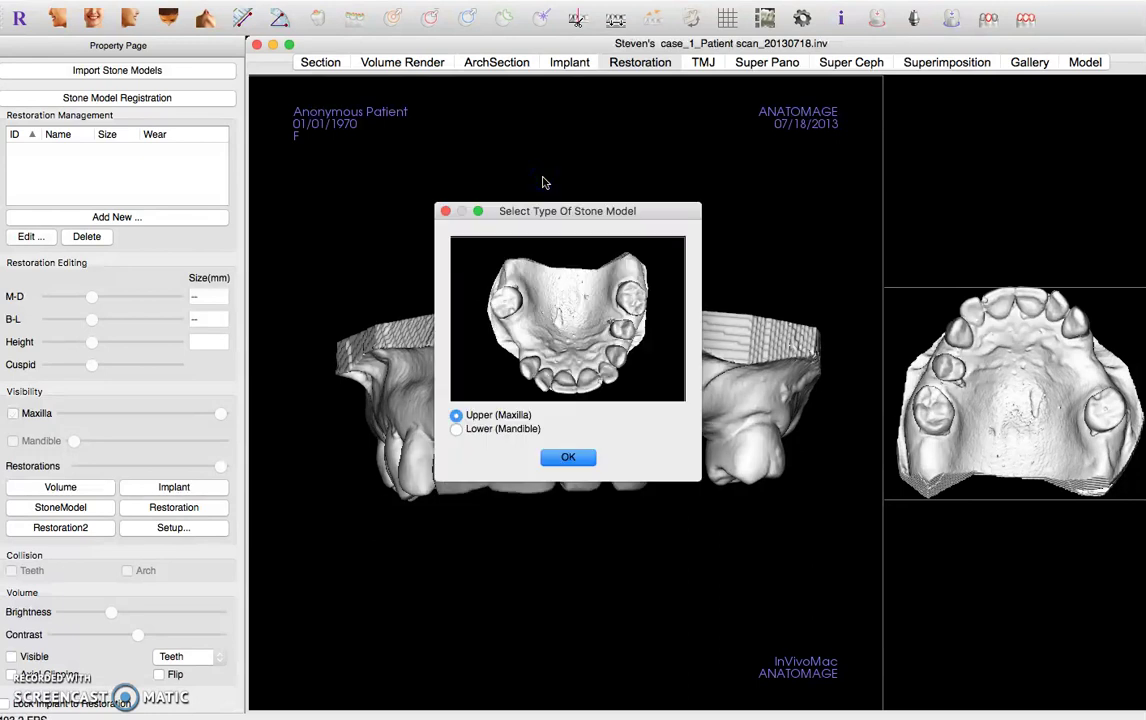
left_click(571, 458)
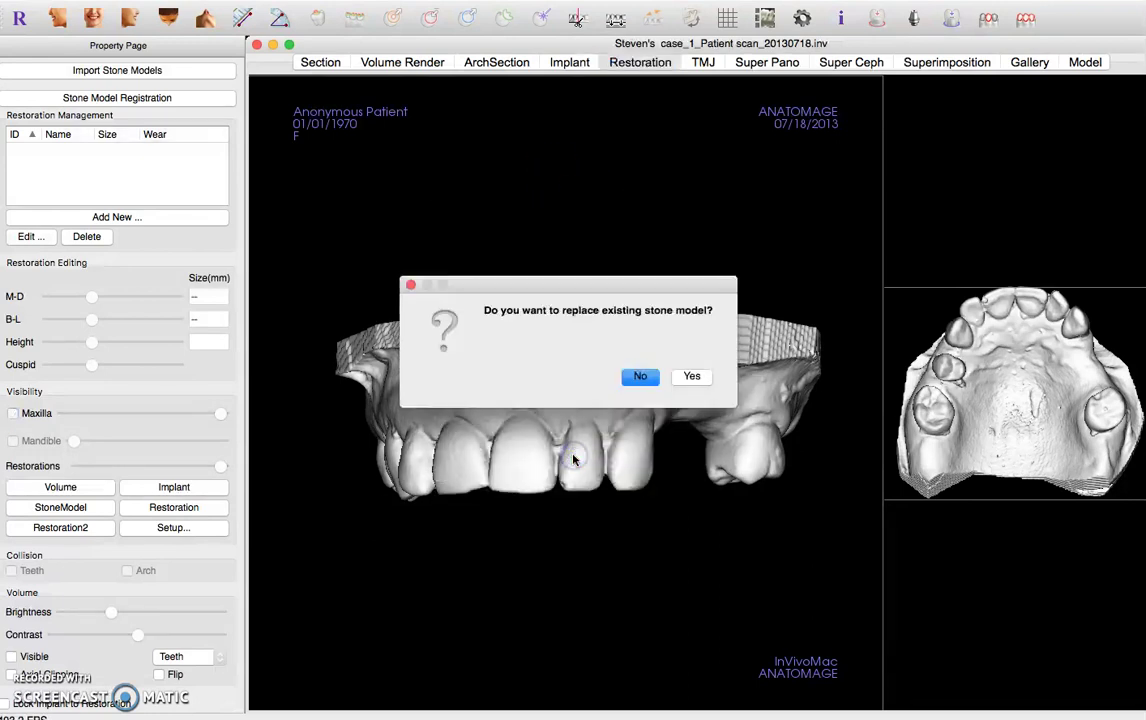
left_click(633, 380)
left_click(692, 377)
left_click(633, 367)
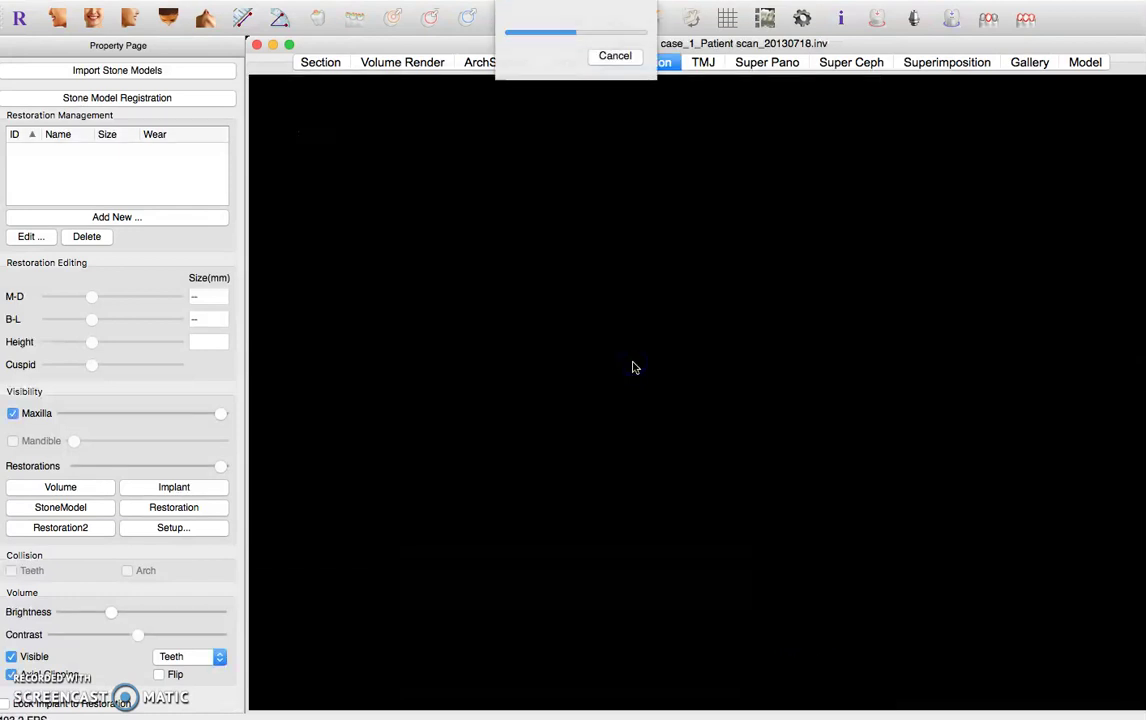
Lower the volume's clipping plane slightly below the upper teeth and increase the volume brightness.
left_click_drag(614, 240, 176, 72)
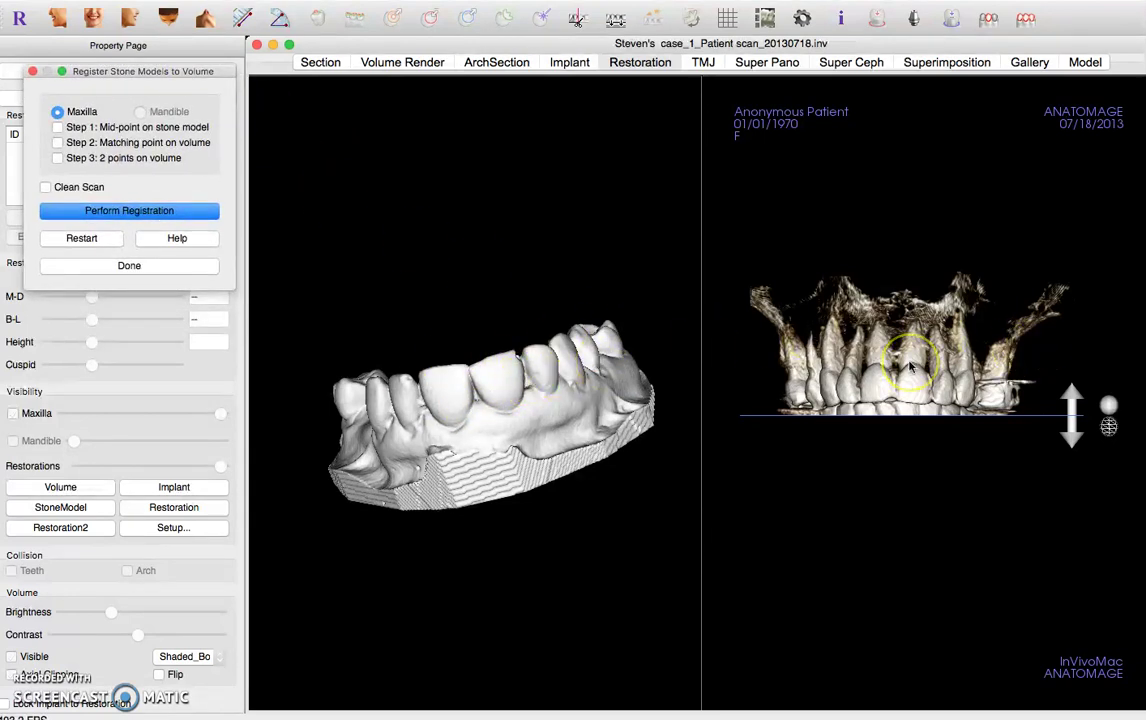
mouse_move(1073, 400)
left_mouse_down()
mouse_move(1076, 462)
mouse_move(1069, 400)
left_mouse_up()
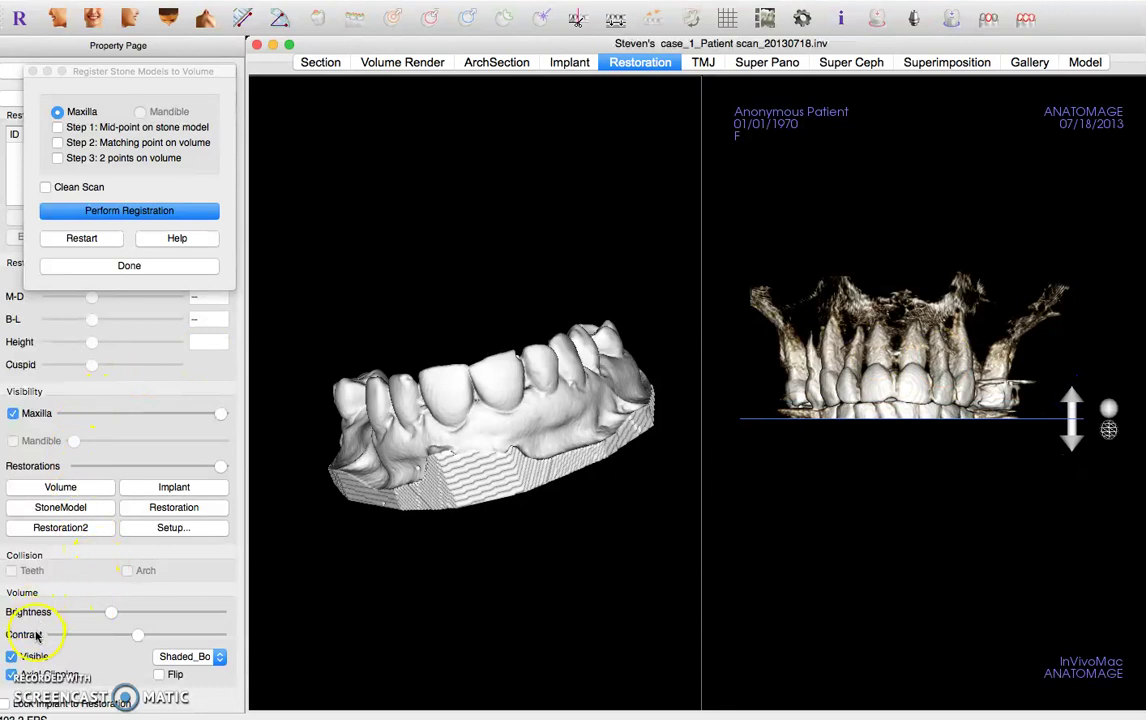
mouse_move(112, 615)
left_mouse_down()
mouse_move(102, 612)
mouse_move(130, 614)
left_mouse_up()
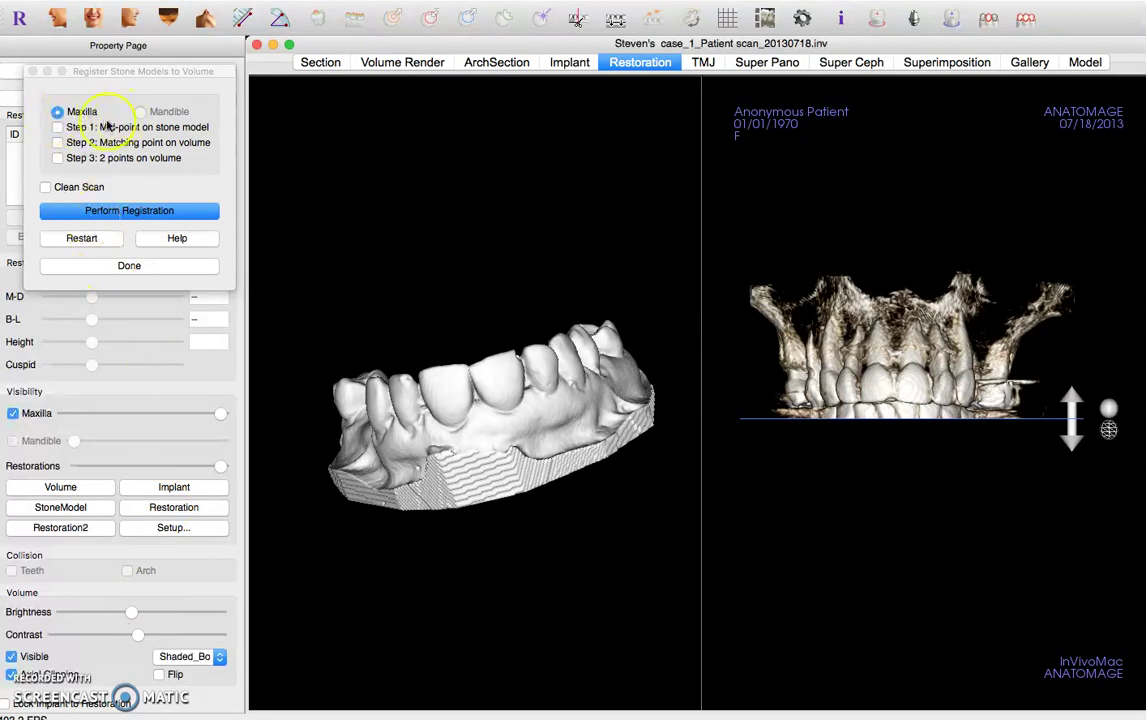
Mark the midpoint where the front incisor tips meet on the stone model and the matching point on the scan volume.
left_click(469, 372)
left_click(620, 393)
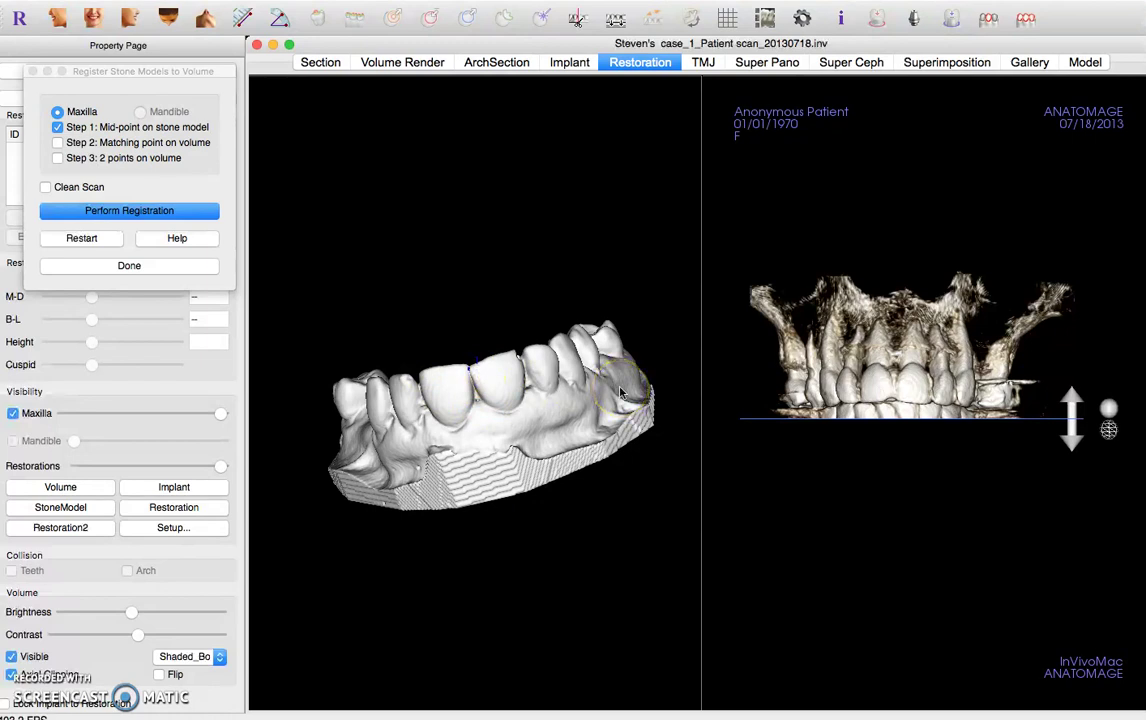
left_click(894, 397)
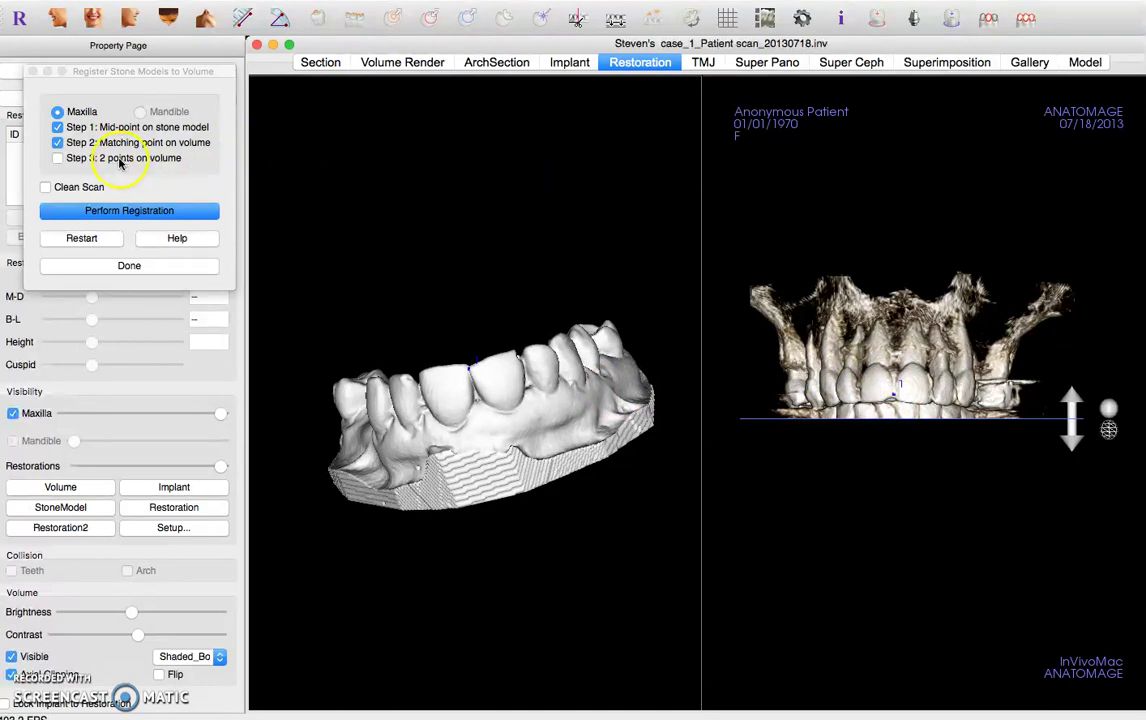
Consult the point placement examples in the registration help document, close it and switch back to InVivo.
left_click(197, 242)
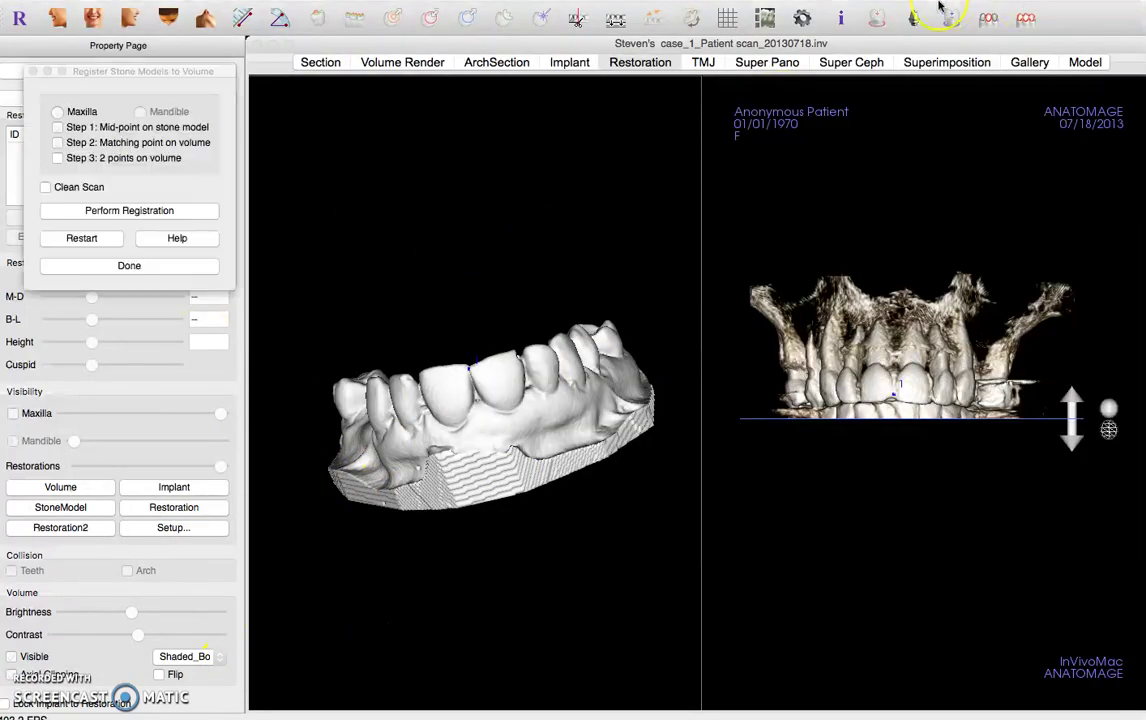
key("ctrl+Up")
key("ctrl+Up")
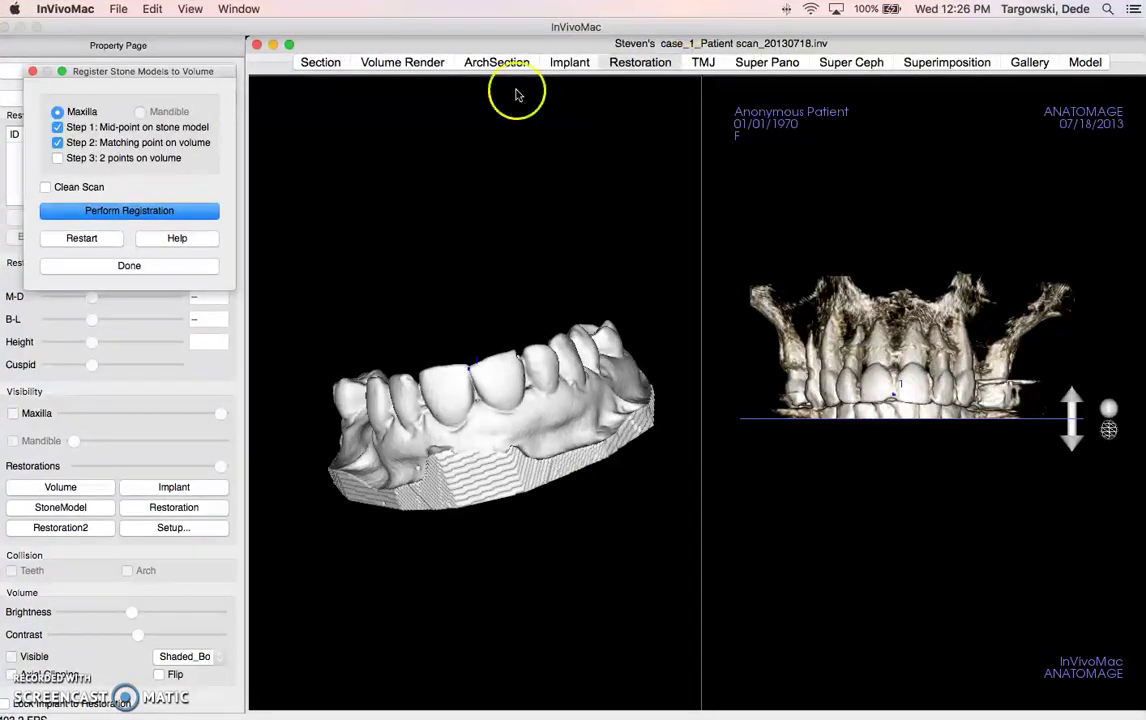
left_click(182, 238)
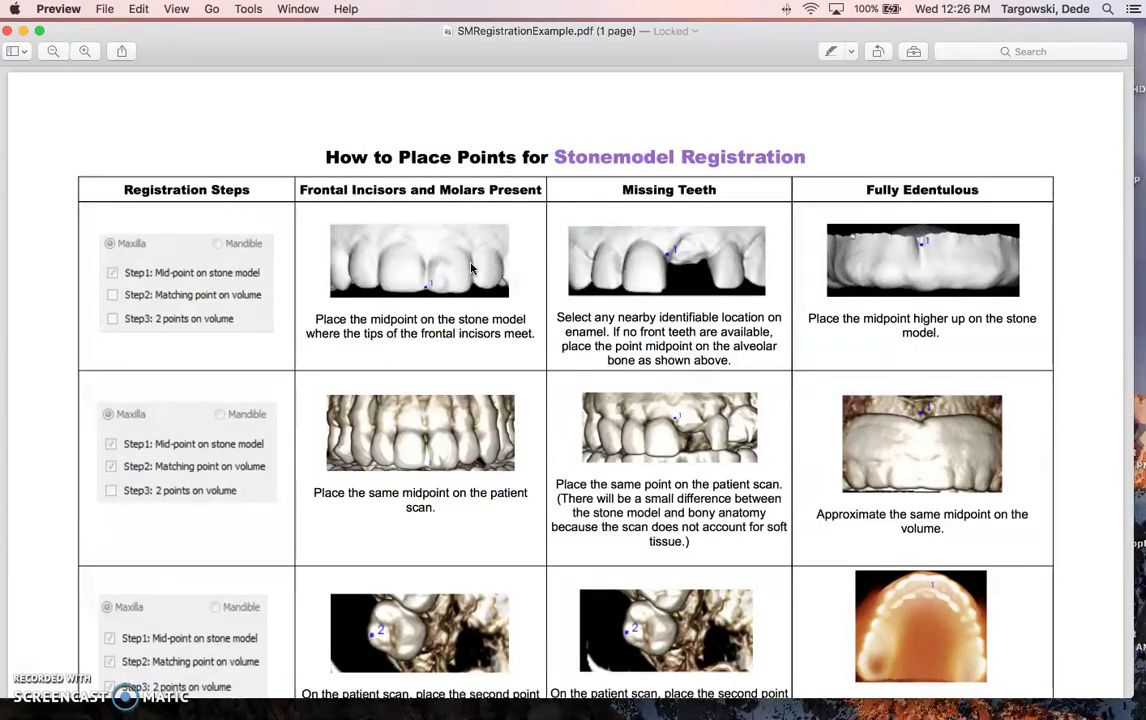
left_click(23, 31)
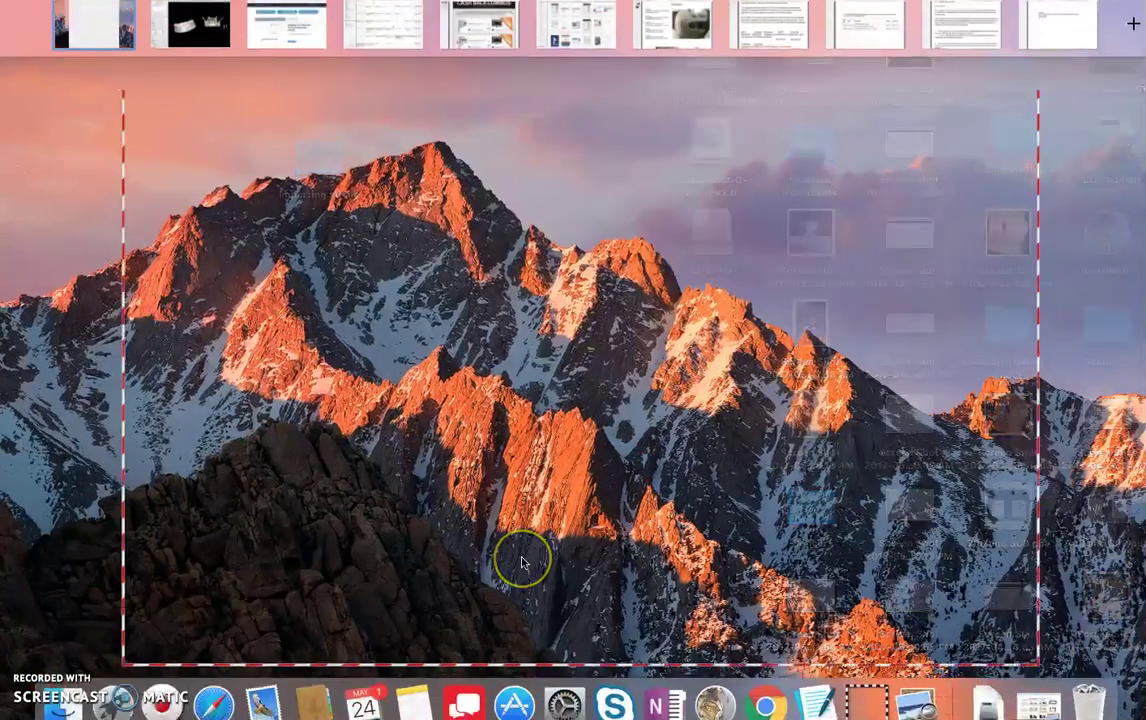
left_click(710, 700)
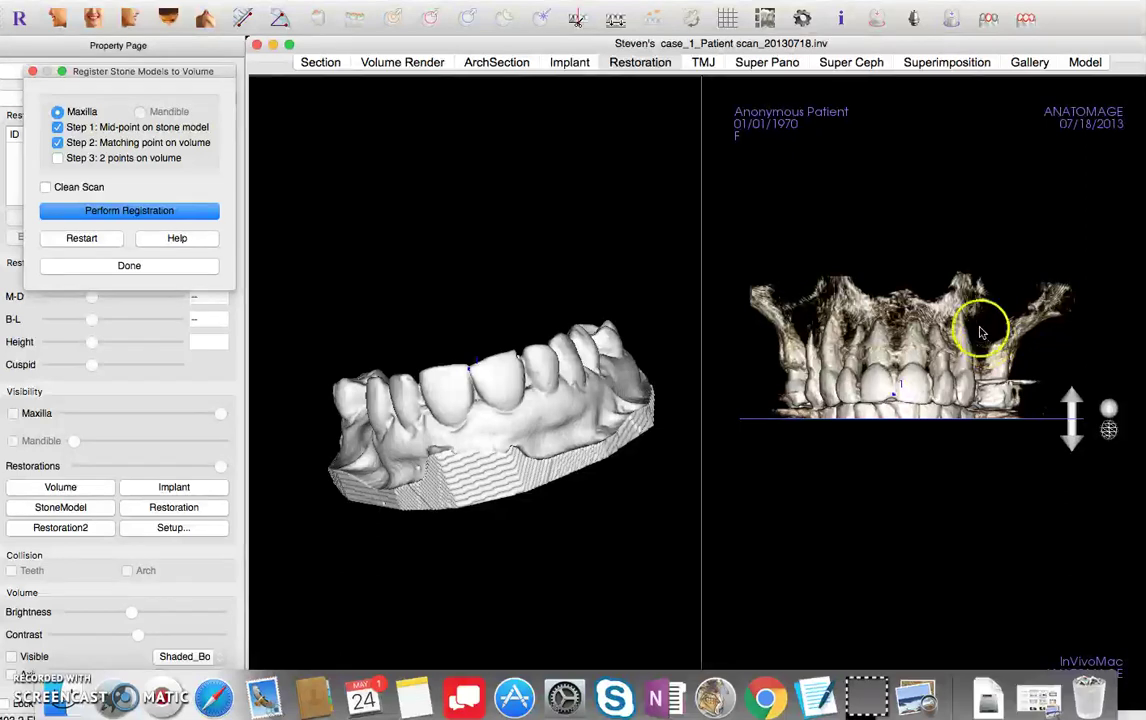
Place registration points on the upper teeth along the patient's left side of the scan volume.
left_click(945, 322)
left_click_drag(945, 322, 878, 324)
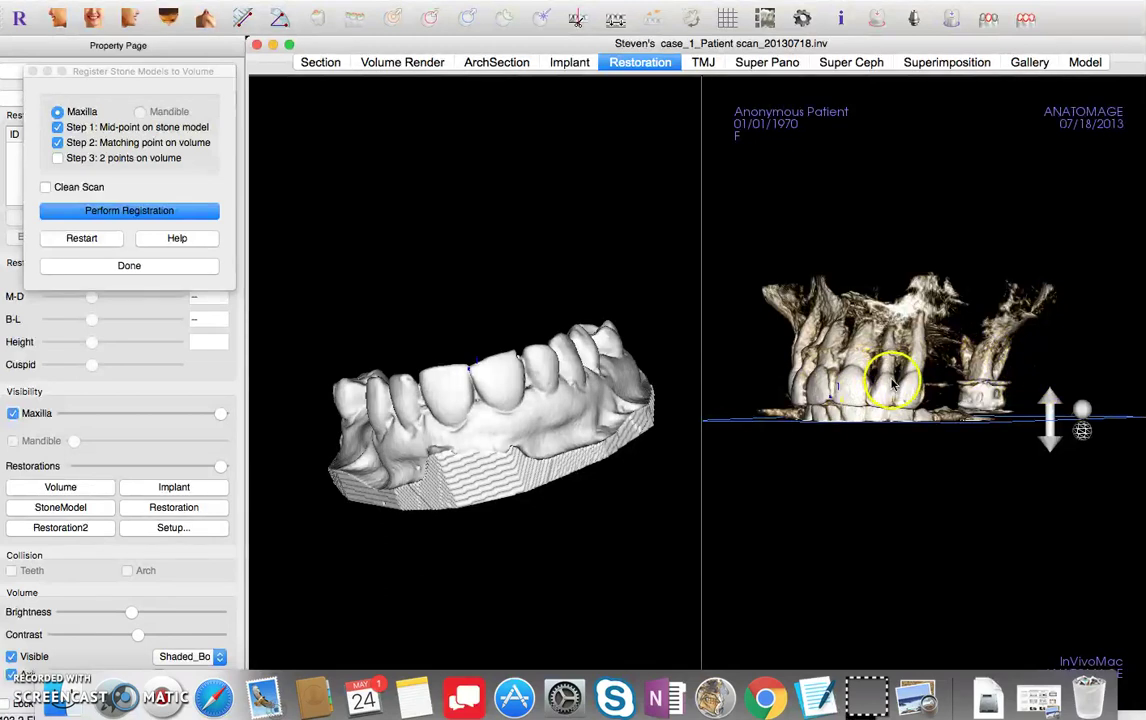
left_click(868, 403)
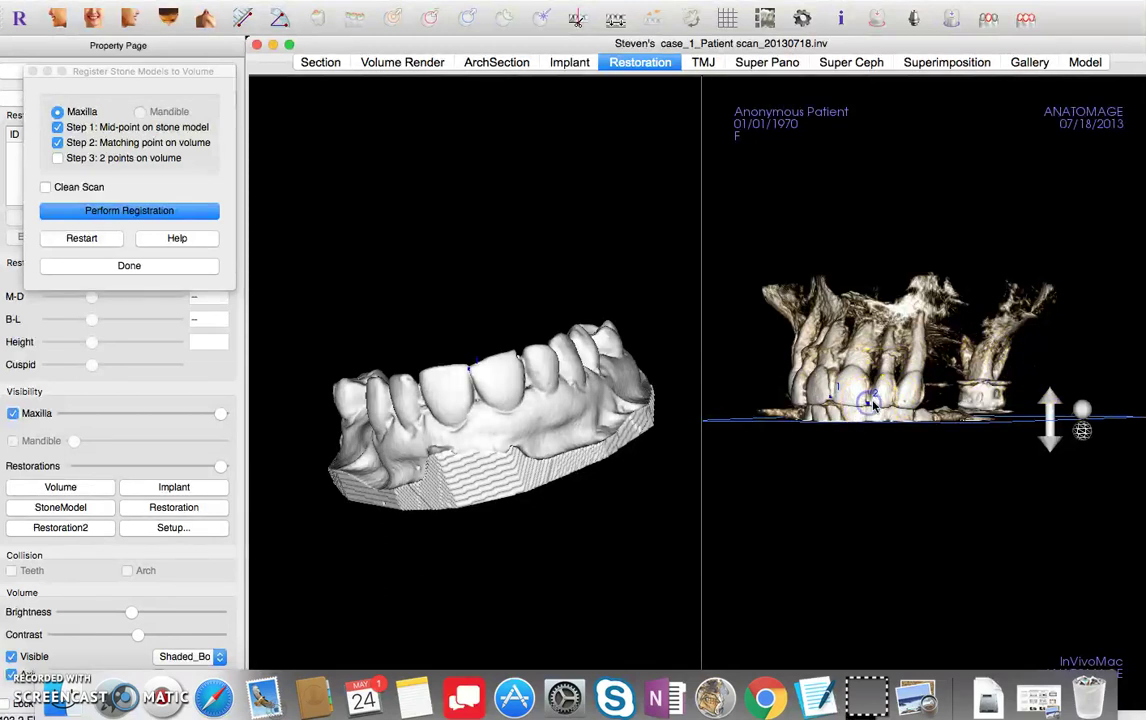
left_click(886, 375)
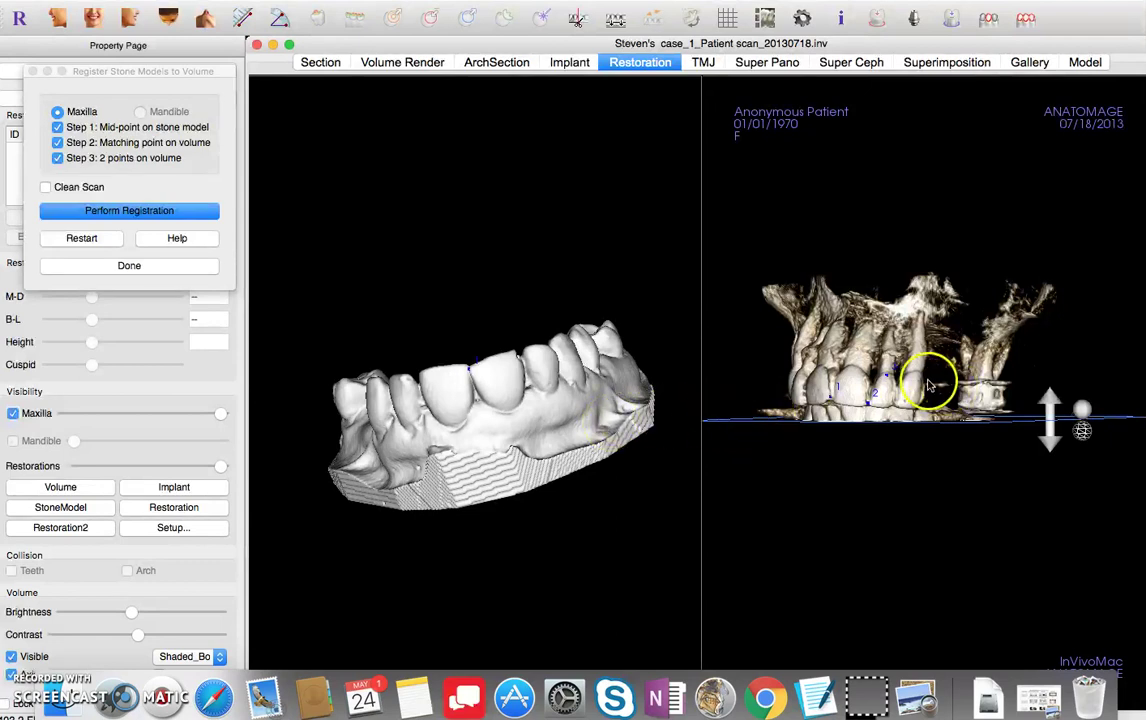
left_click(916, 407)
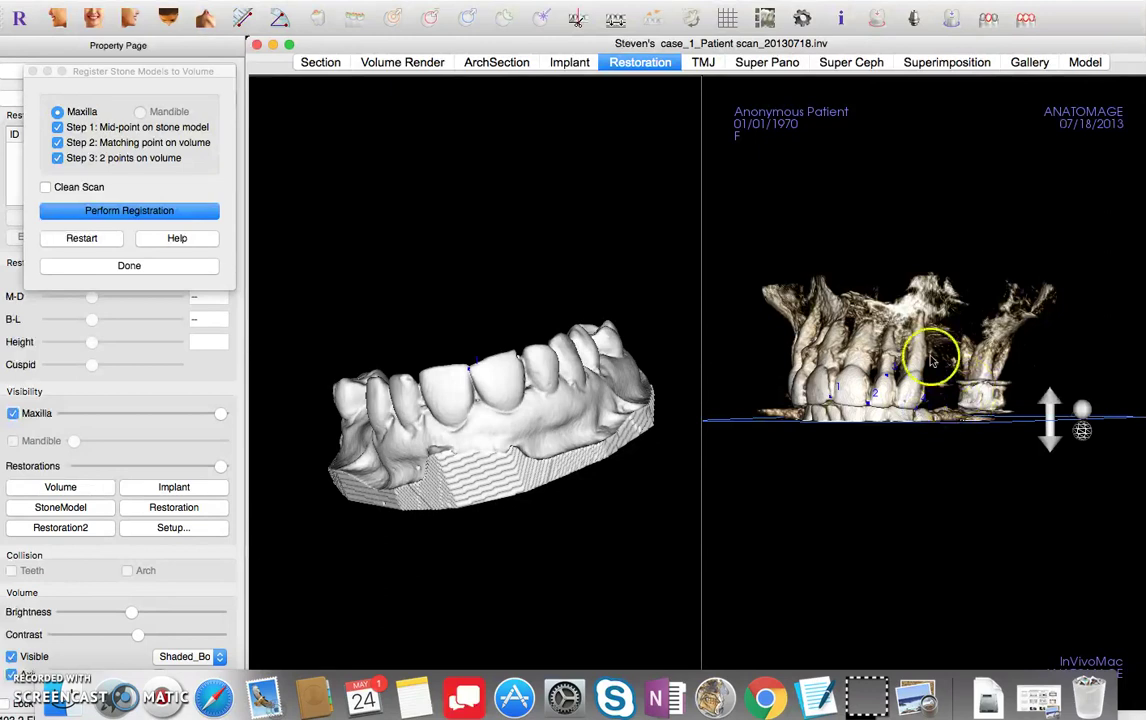
Place registration points on the upper teeth along the patient's right side of the scan volume.
left_click(869, 344)
left_click_drag(869, 345, 1080, 344)
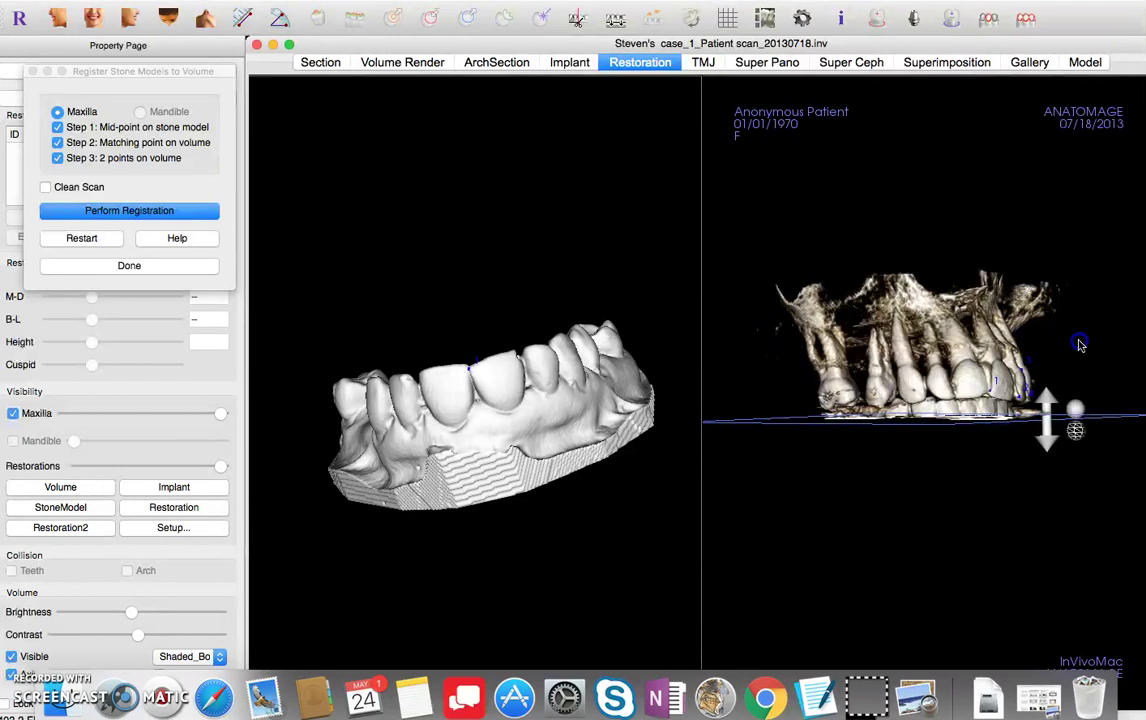
left_click(909, 401)
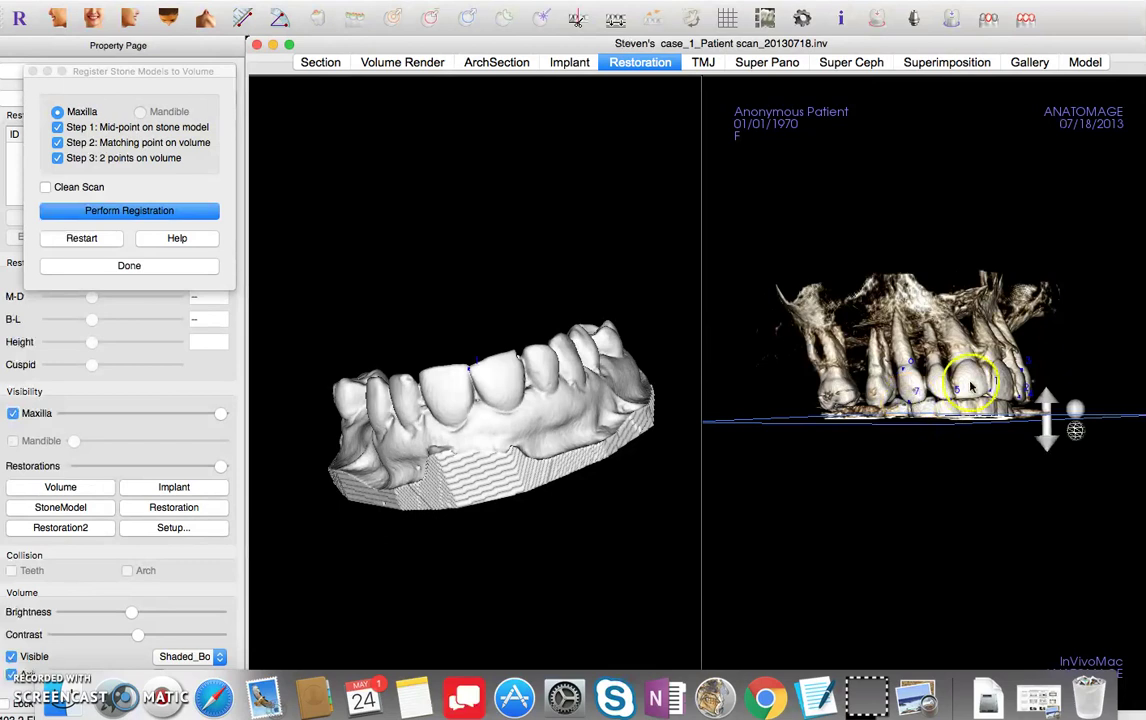
Perform the maxilla registration and clear the dialog away from the views to inspect the alignment.
left_click(110, 212)
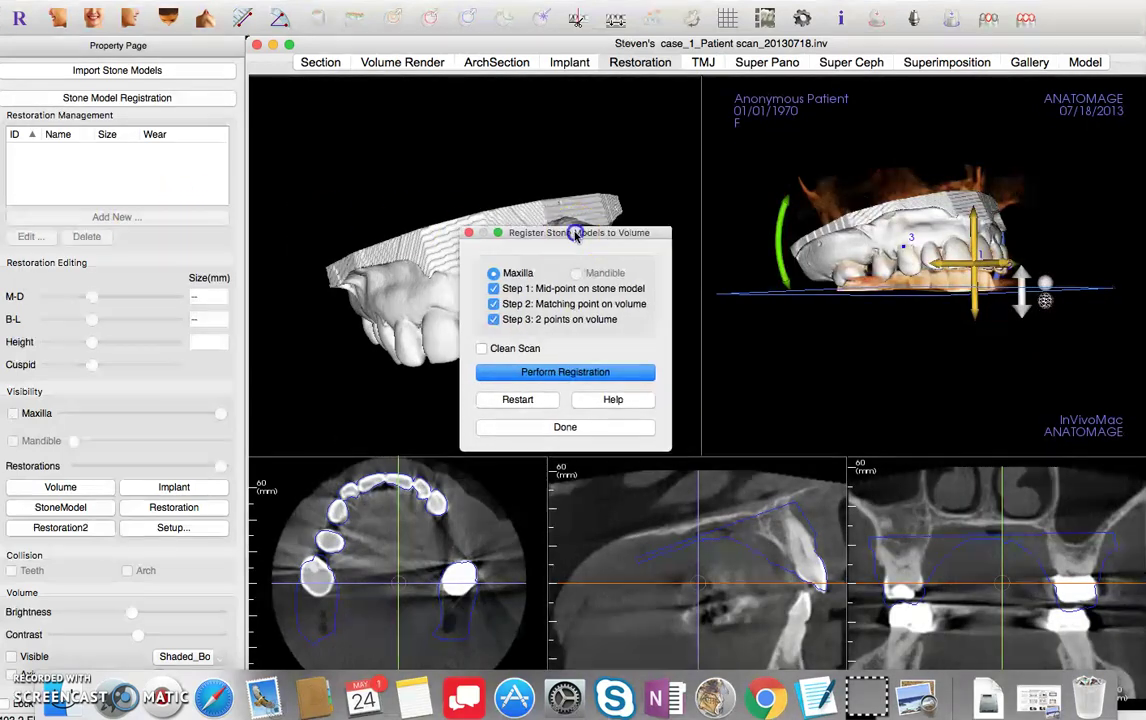
left_click_drag(575, 234, 122, 125)
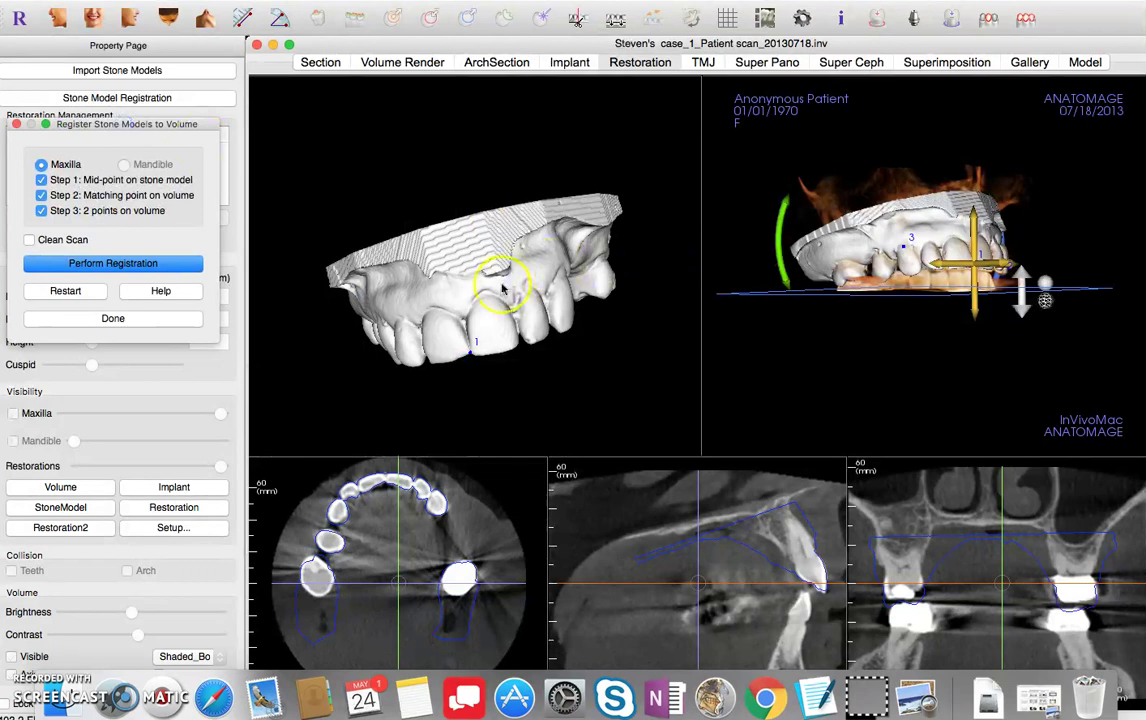
left_click_drag(1069, 225, 975, 252)
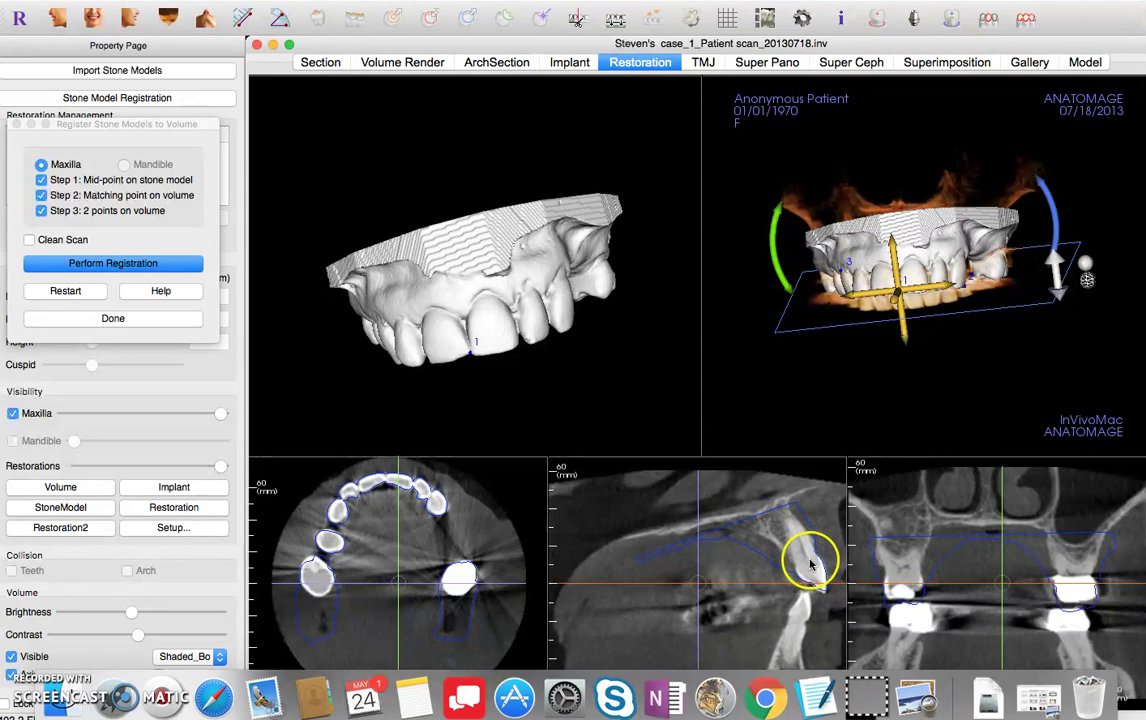
Fine-tune the stone model's alignment on the volume by rotating and shifting it with the 3D manipulator.
left_click_drag(1062, 376, 883, 389)
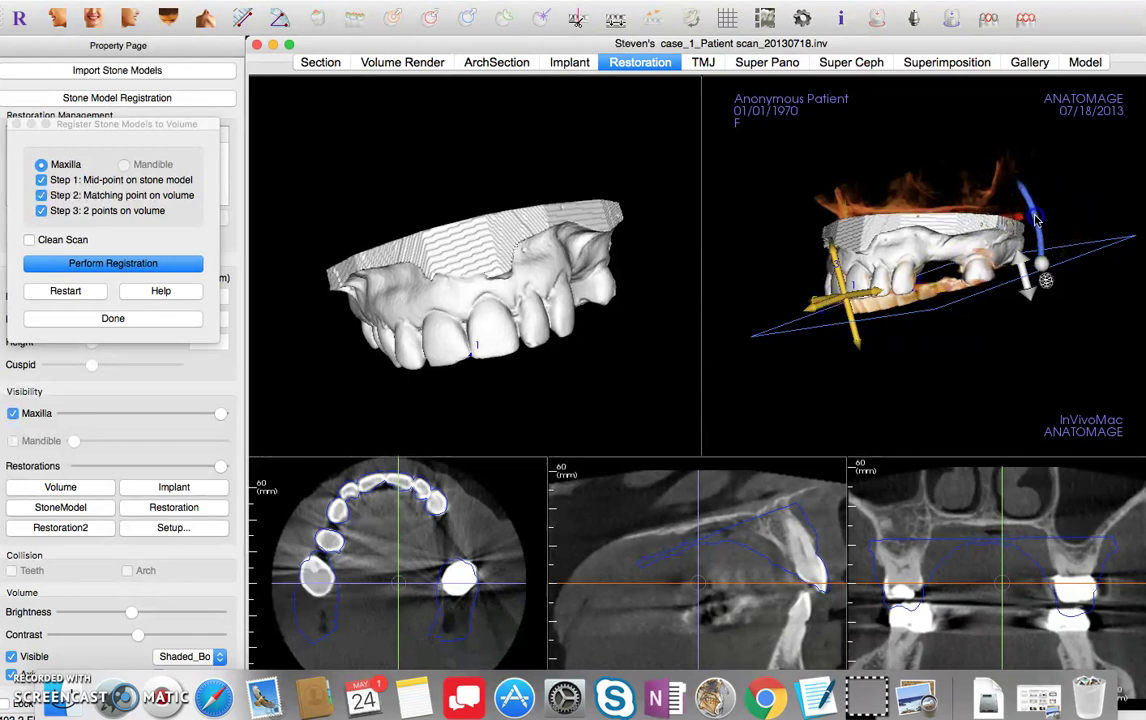
left_click_drag(1033, 201, 1033, 198)
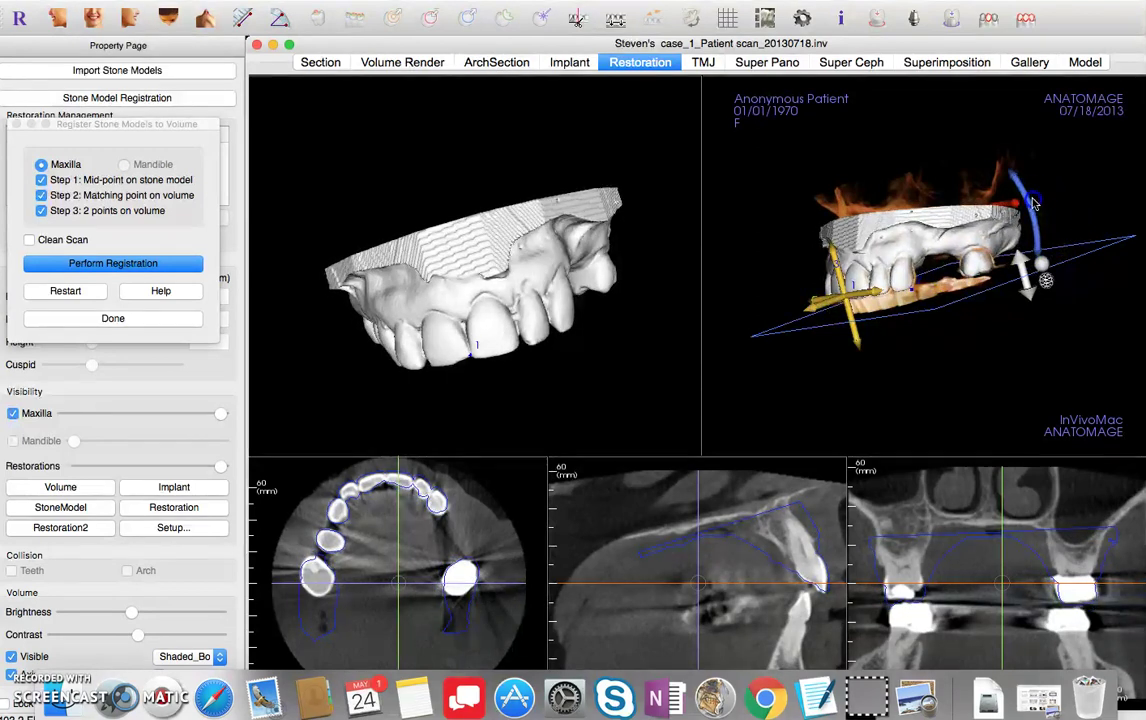
left_click_drag(803, 222, 1080, 218)
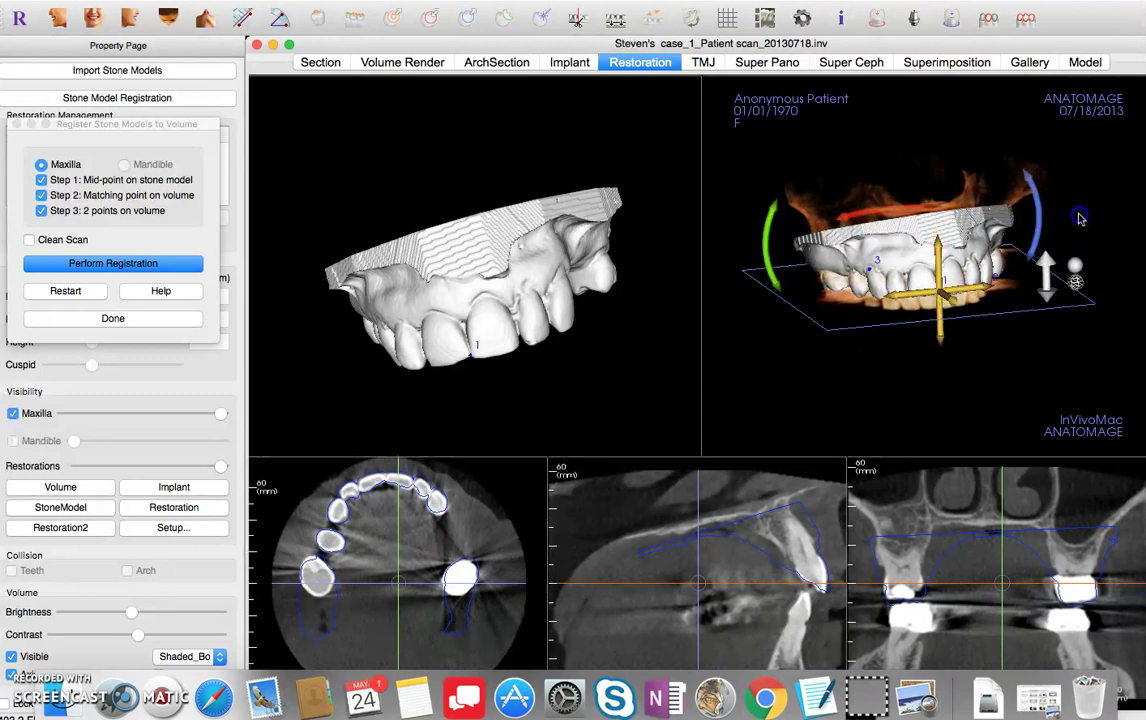
left_click_drag(760, 238, 778, 229)
left_click_drag(810, 348, 929, 214)
left_click_drag(882, 393, 741, 395)
left_click_drag(1022, 333, 852, 348)
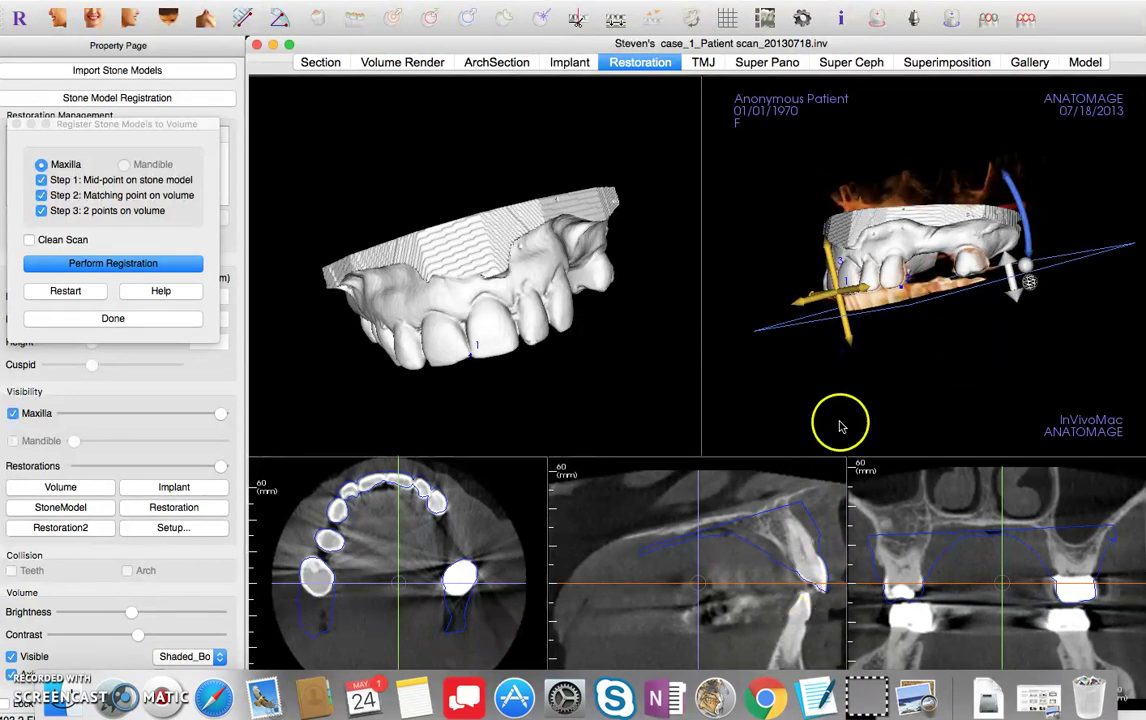
left_click(809, 304)
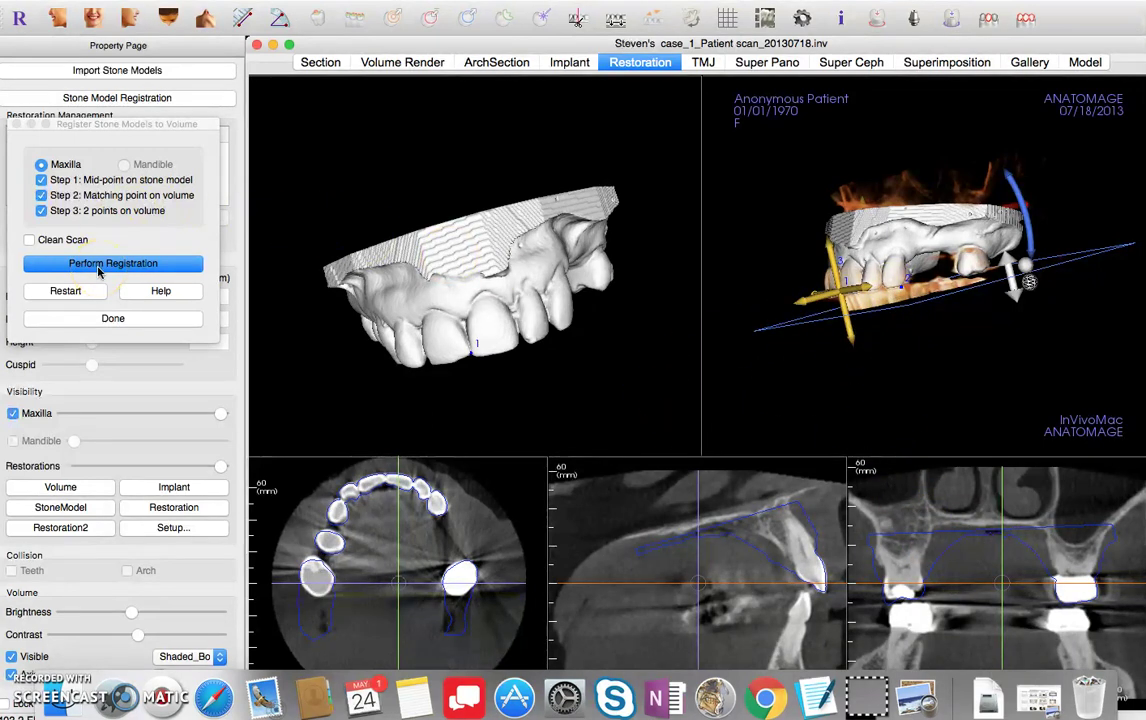
Finish the registration and make the scan volume visible together with the stone model.
left_click(113, 319)
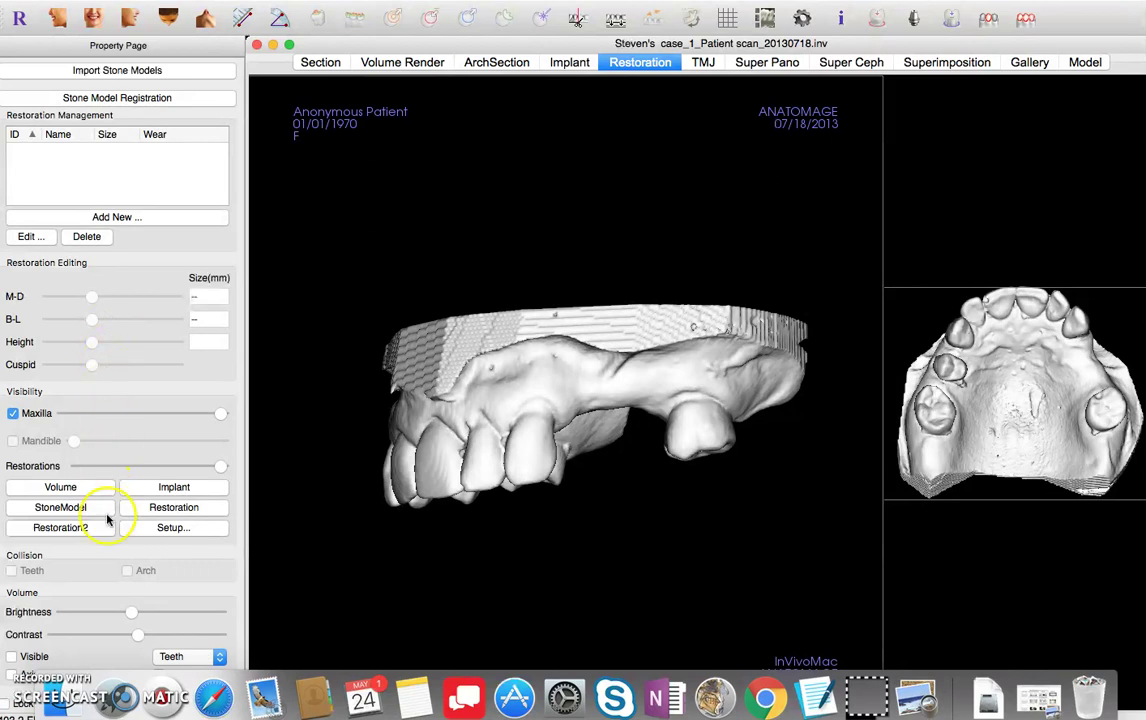
left_click(12, 657)
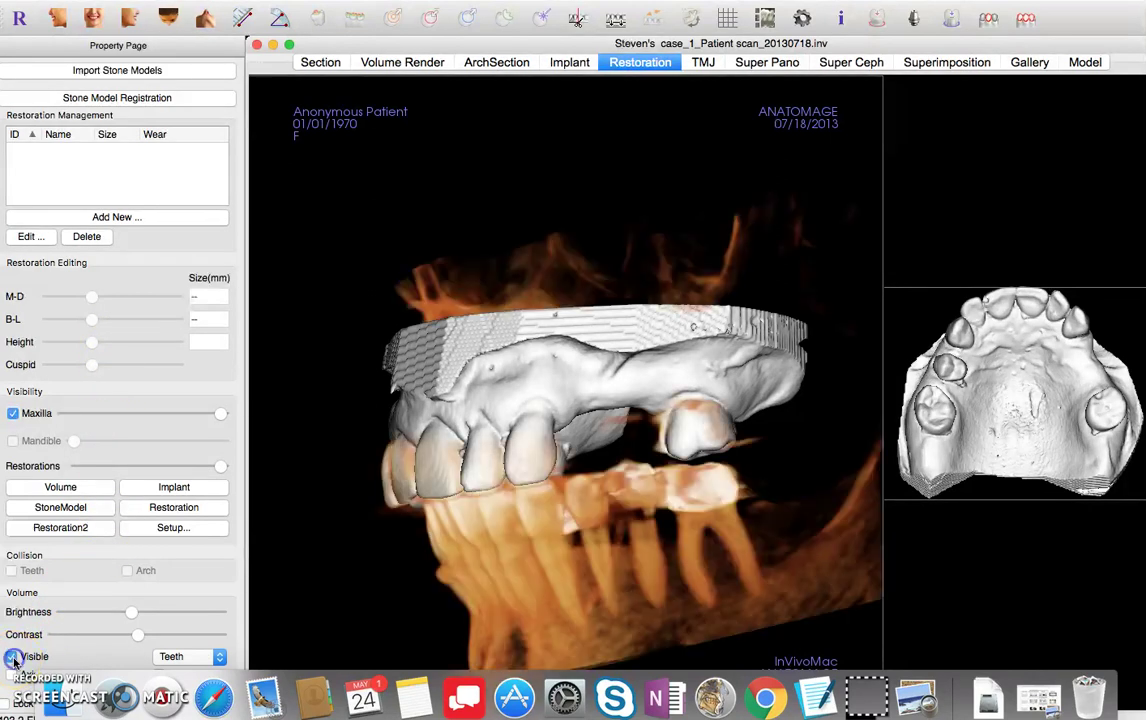
mouse_move(402, 496)
left_mouse_down()
mouse_move(691, 440)
mouse_move(413, 460)
mouse_move(450, 483)
mouse_move(616, 481)
mouse_move(599, 491)
mouse_move(421, 489)
left_mouse_up()
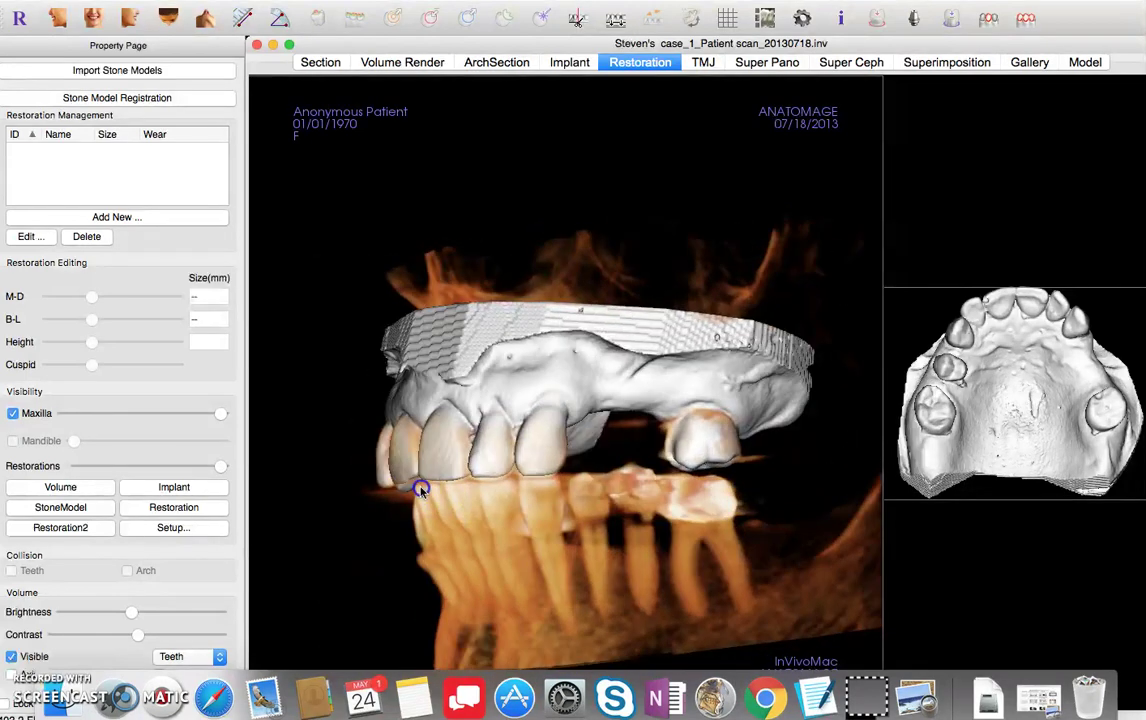
Add a single implant for maxillary left tooth 13 in implant planning and place it in the upper jaw of the volume.
left_click(570, 63)
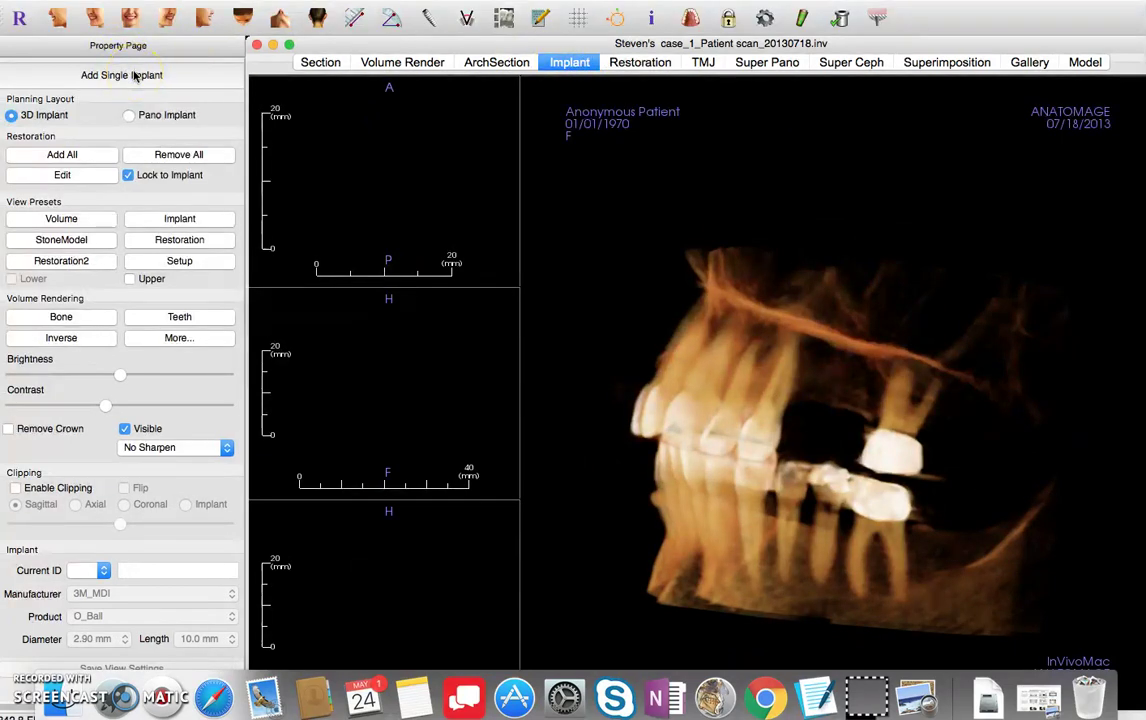
left_click(135, 76)
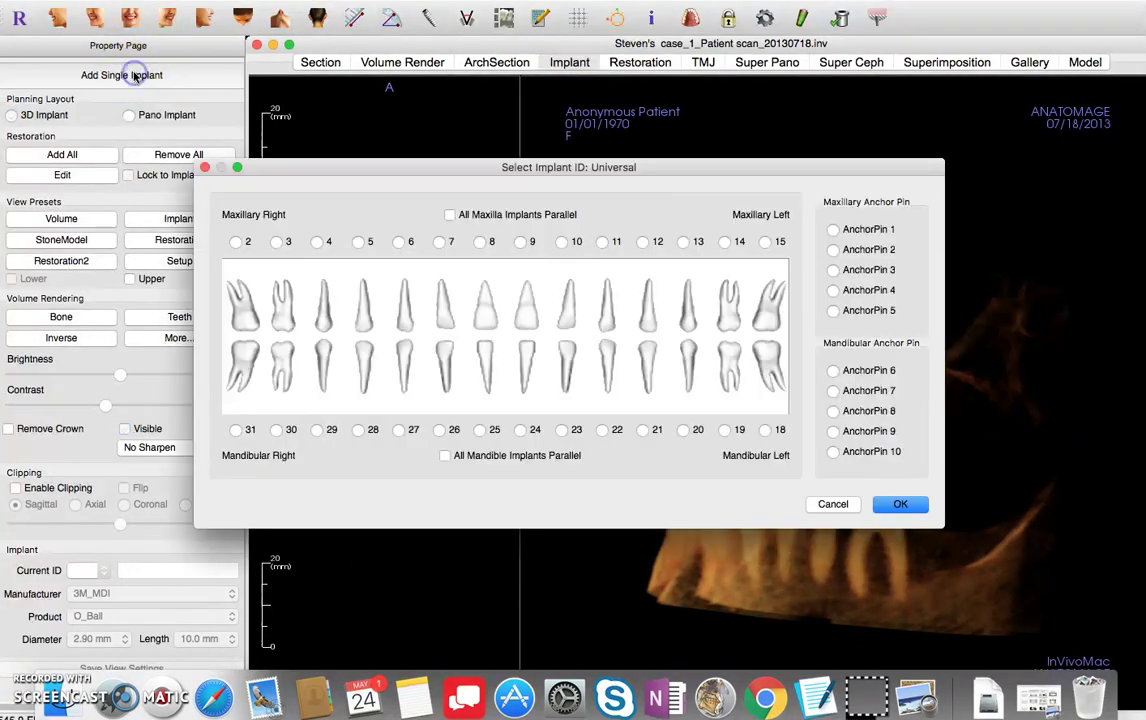
left_click(684, 243)
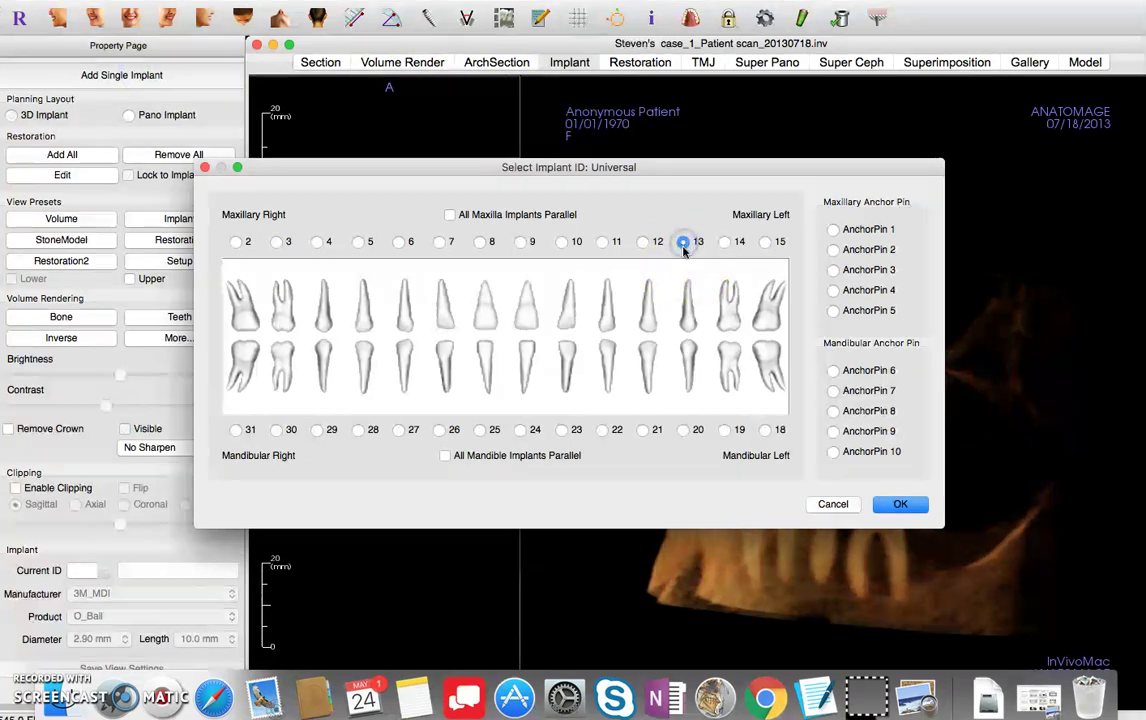
left_click(894, 503)
left_click_drag(893, 511, 877, 382)
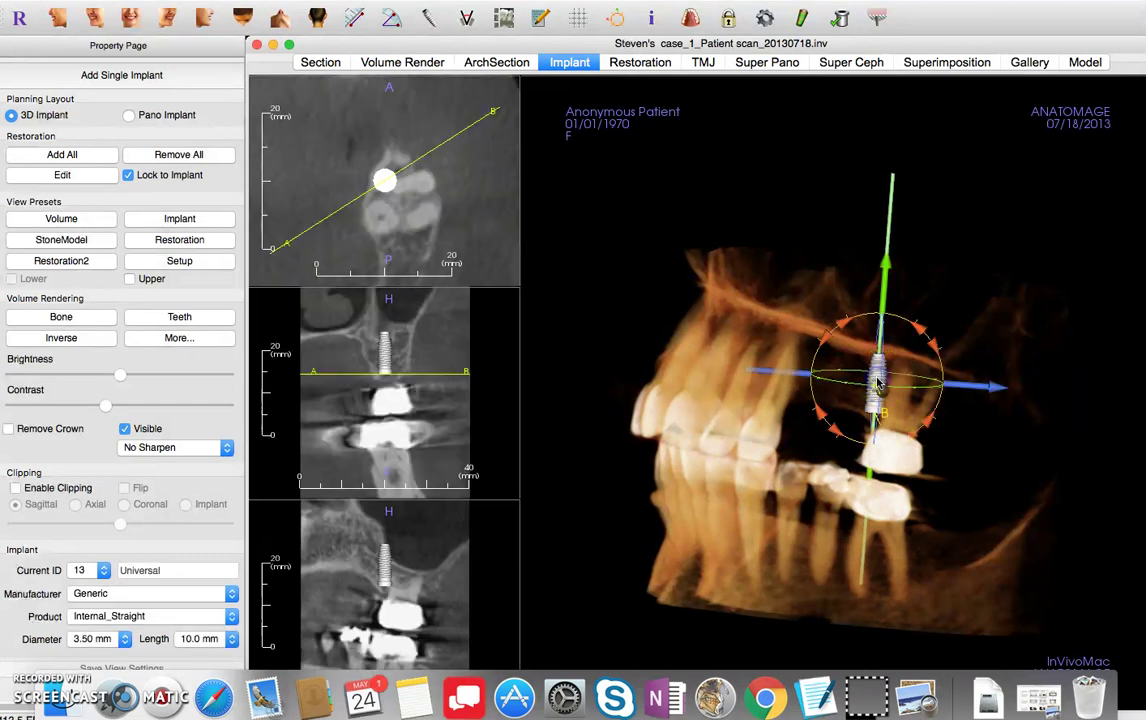
Move the tooth 13 implant into the edentulous gap and tilt it to follow the bone ridge in the cross-sections.
mouse_move(383, 177)
left_mouse_down()
mouse_move(394, 123)
mouse_move(467, 147)
mouse_move(377, 172)
left_mouse_up()
left_click(383, 350)
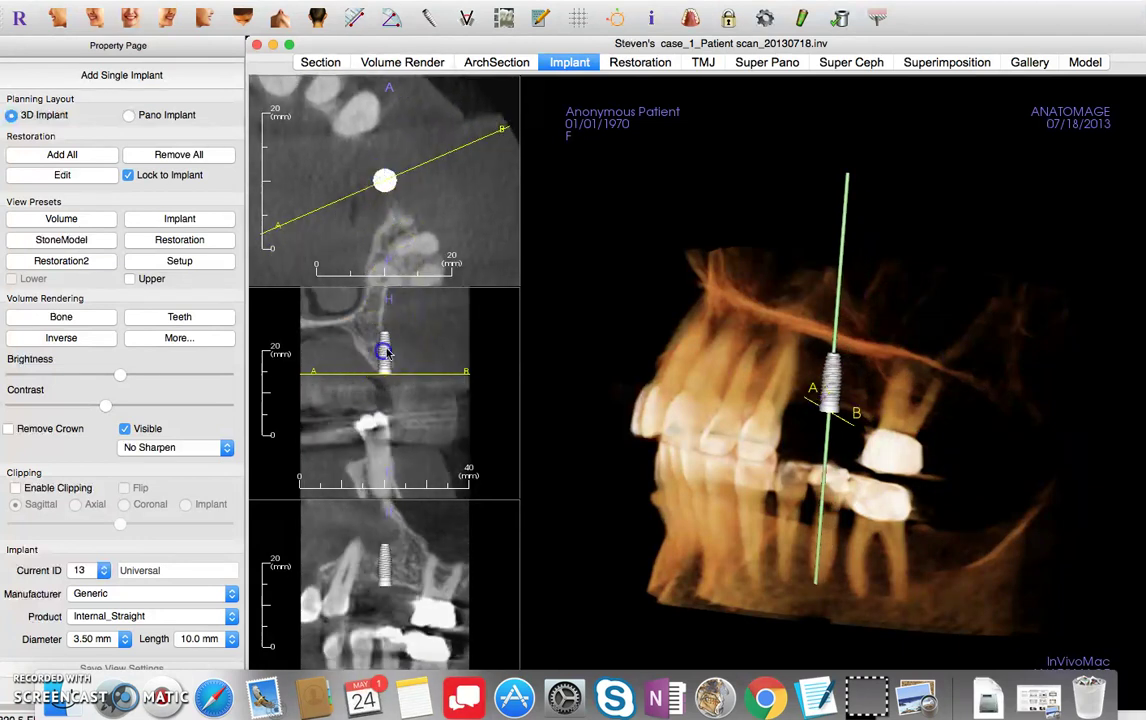
left_click_drag(420, 323, 377, 348)
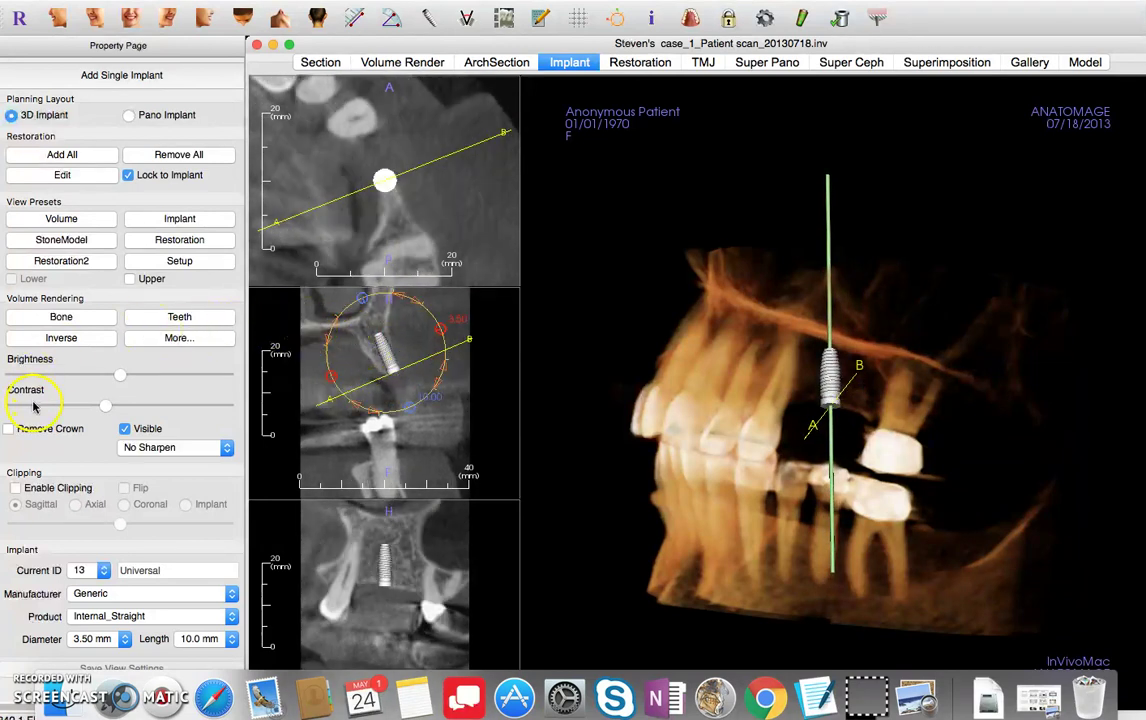
Show the upper stone model with the implant and inspect their relationship from the front and the patient's left side.
left_click(130, 279)
left_click(583, 361)
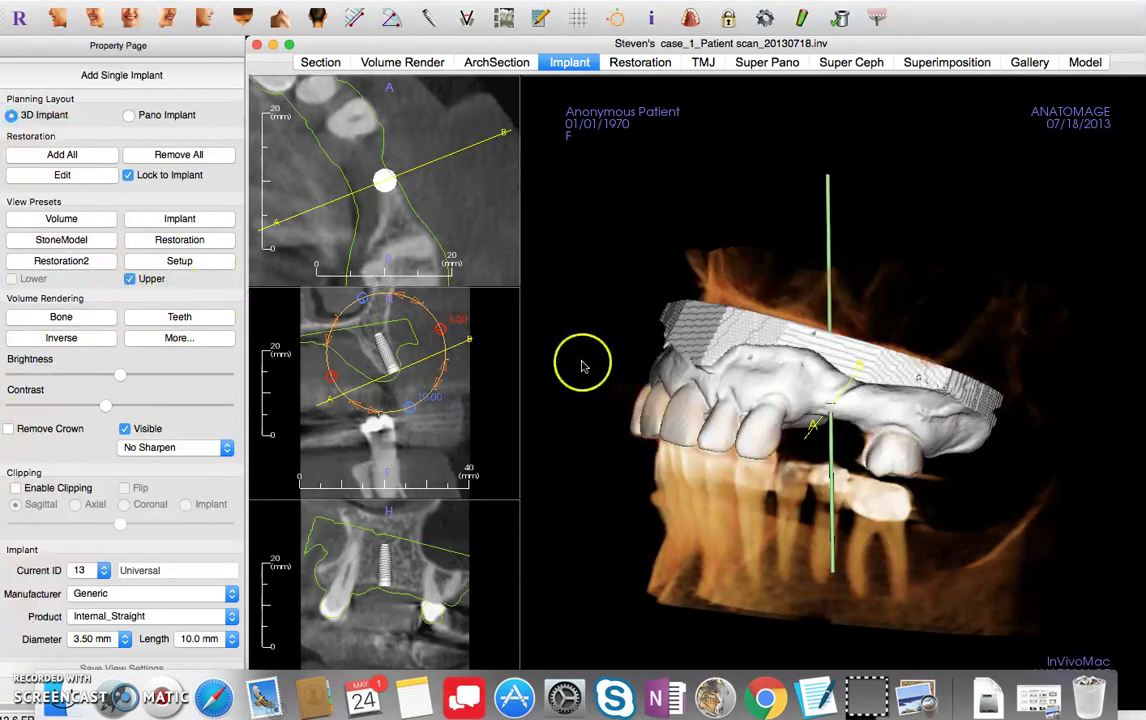
left_click_drag(578, 384, 614, 379)
left_click(573, 290)
left_click(357, 128)
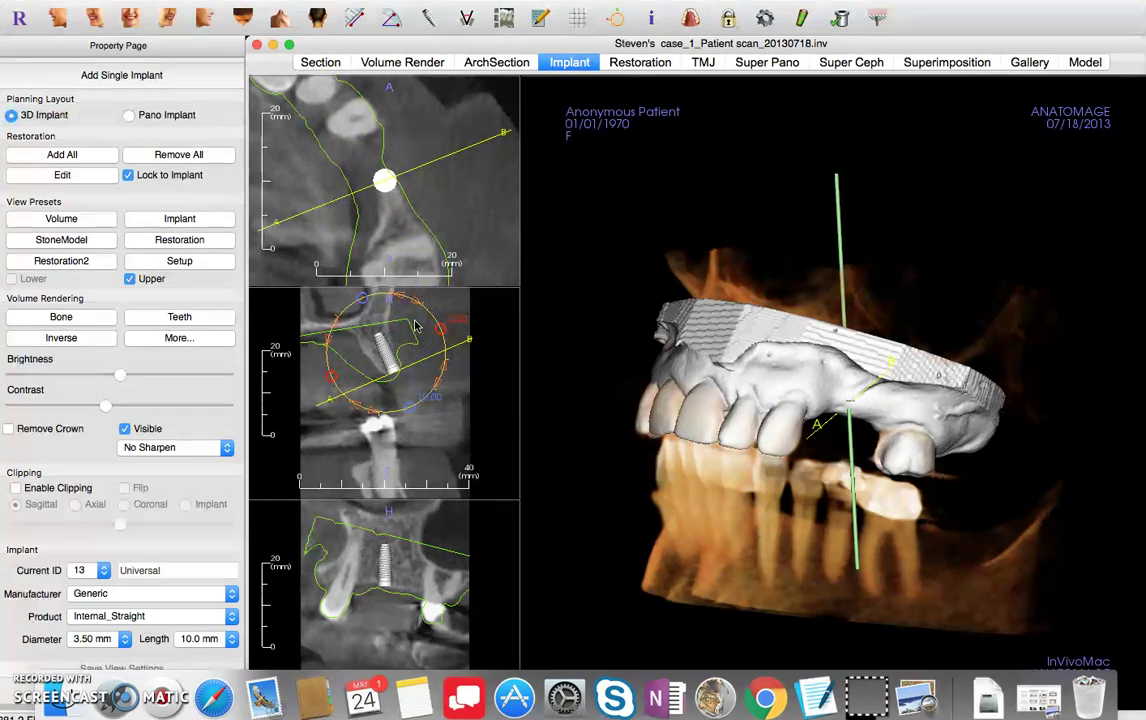
left_click_drag(637, 264, 813, 281)
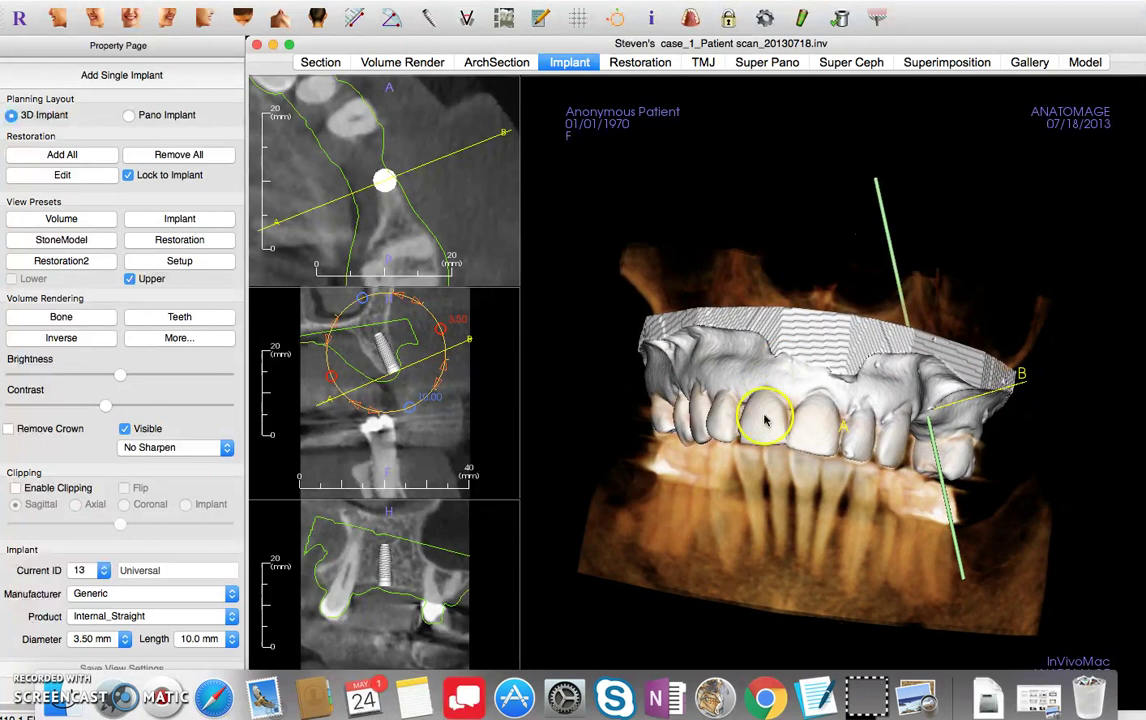
left_click_drag(959, 281, 784, 293)
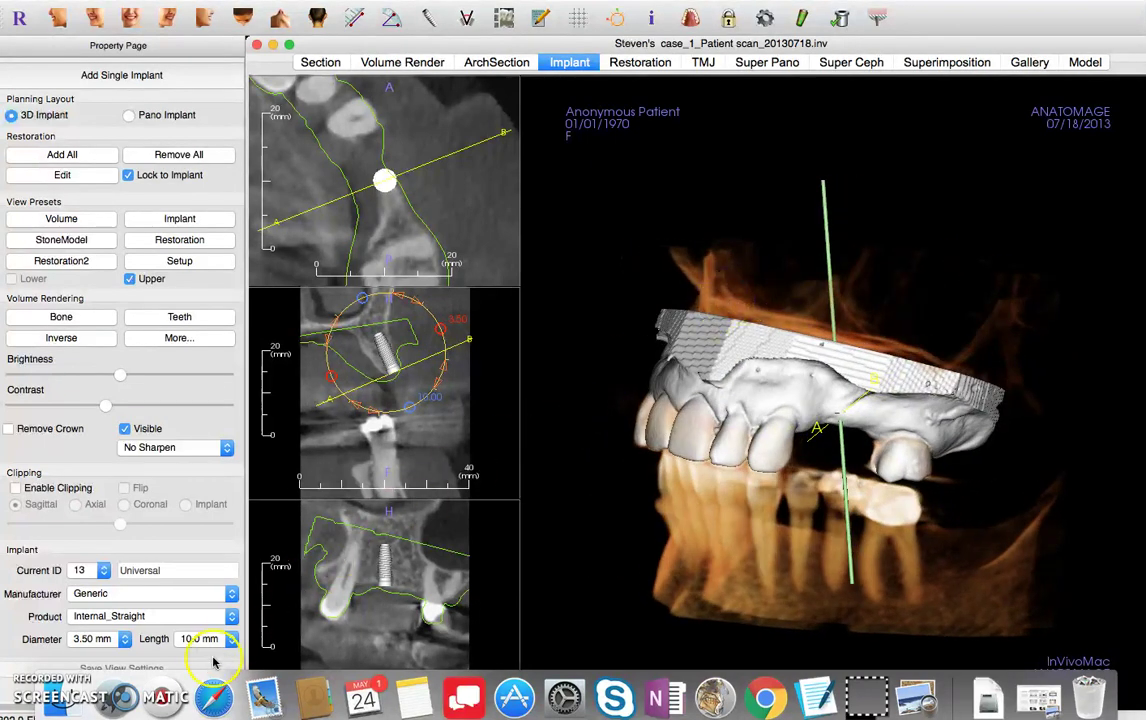
left_click(165, 692)
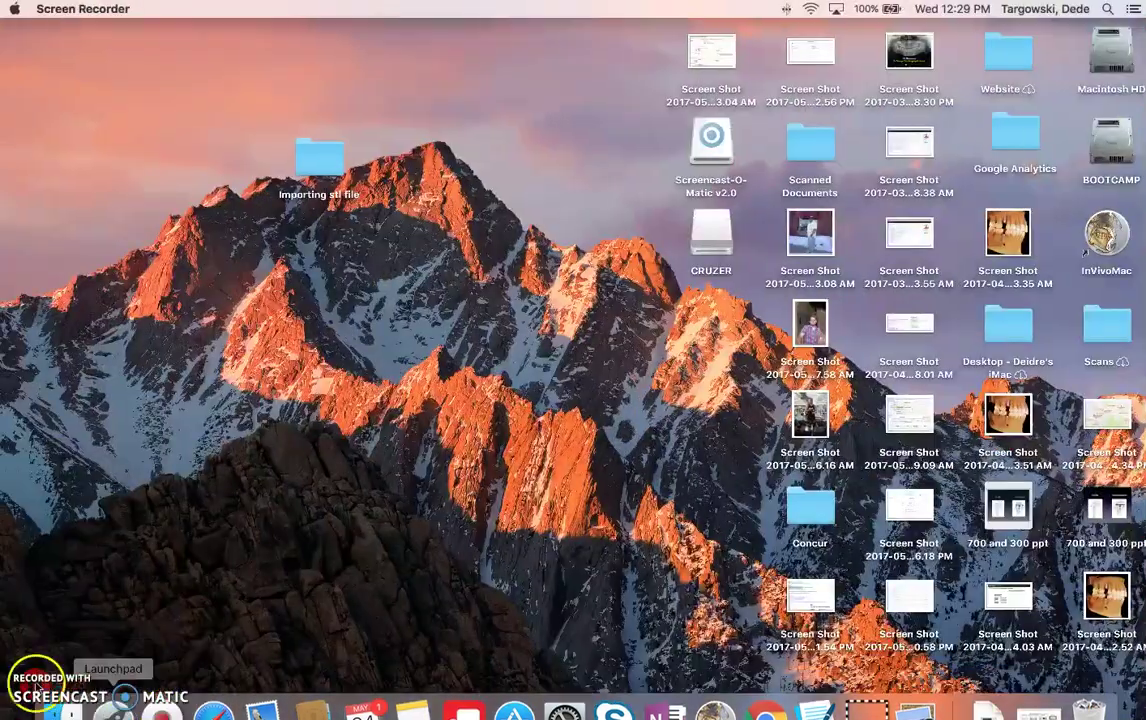